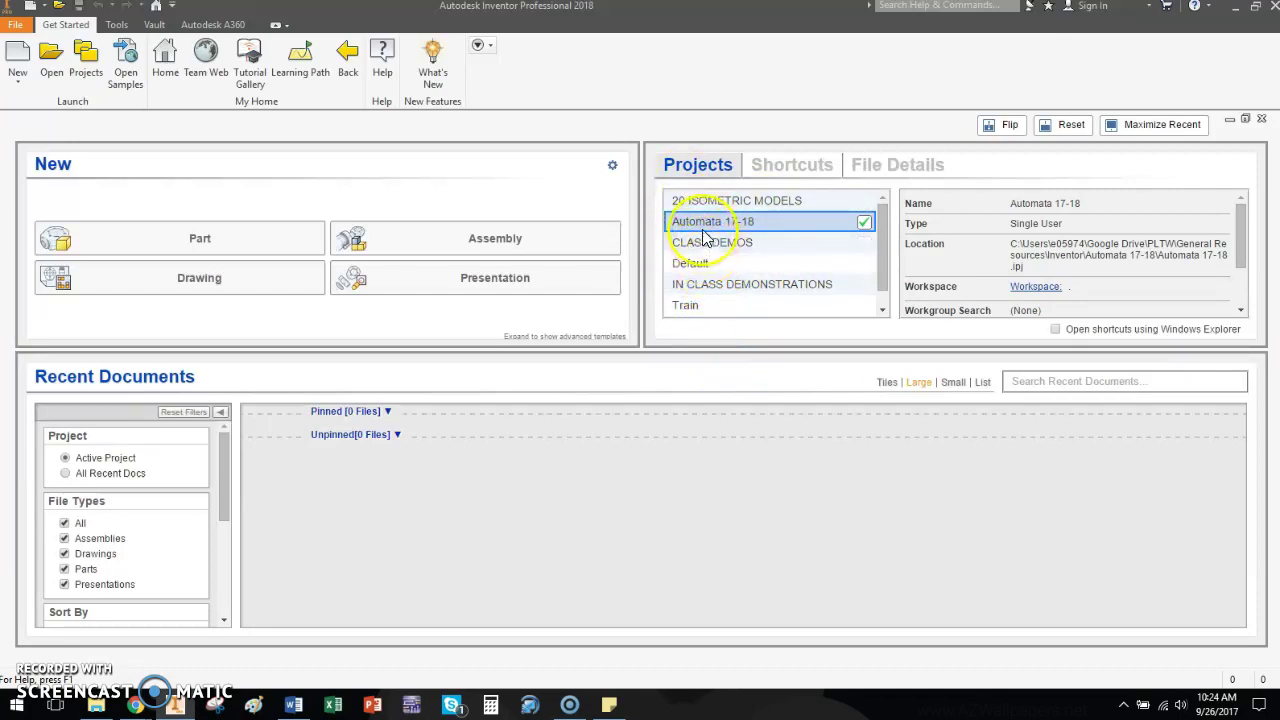
Step: Make 20 ISOMETRIC MODELS the active project and shrink the recent documents area to give the projects list more room
click(843, 214)
double_click(840, 205)
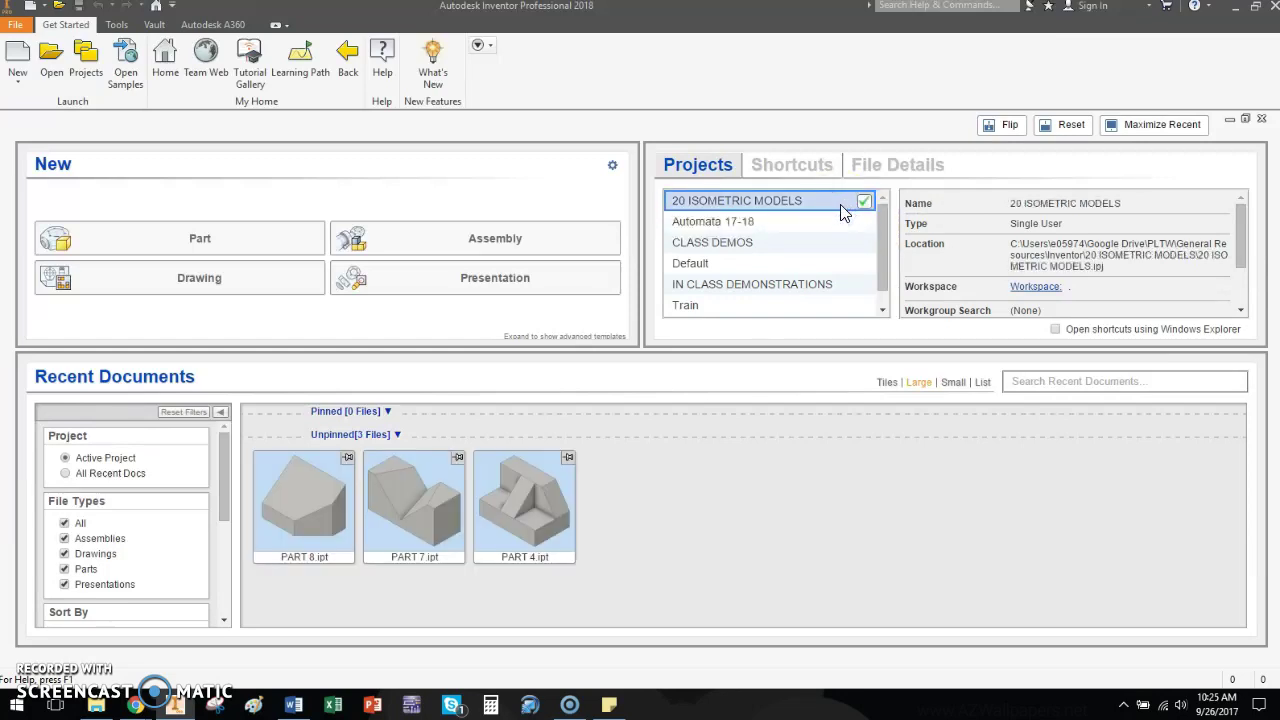
click(886, 216)
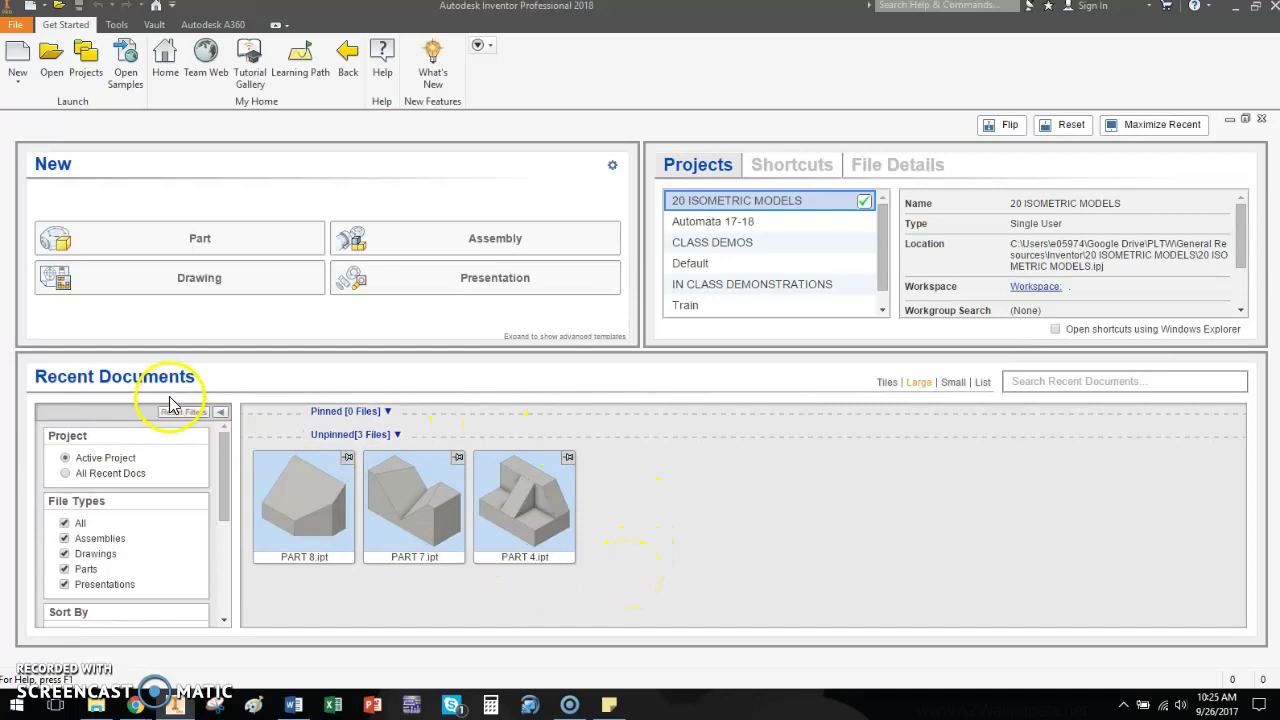
drag(188, 348, 196, 560)
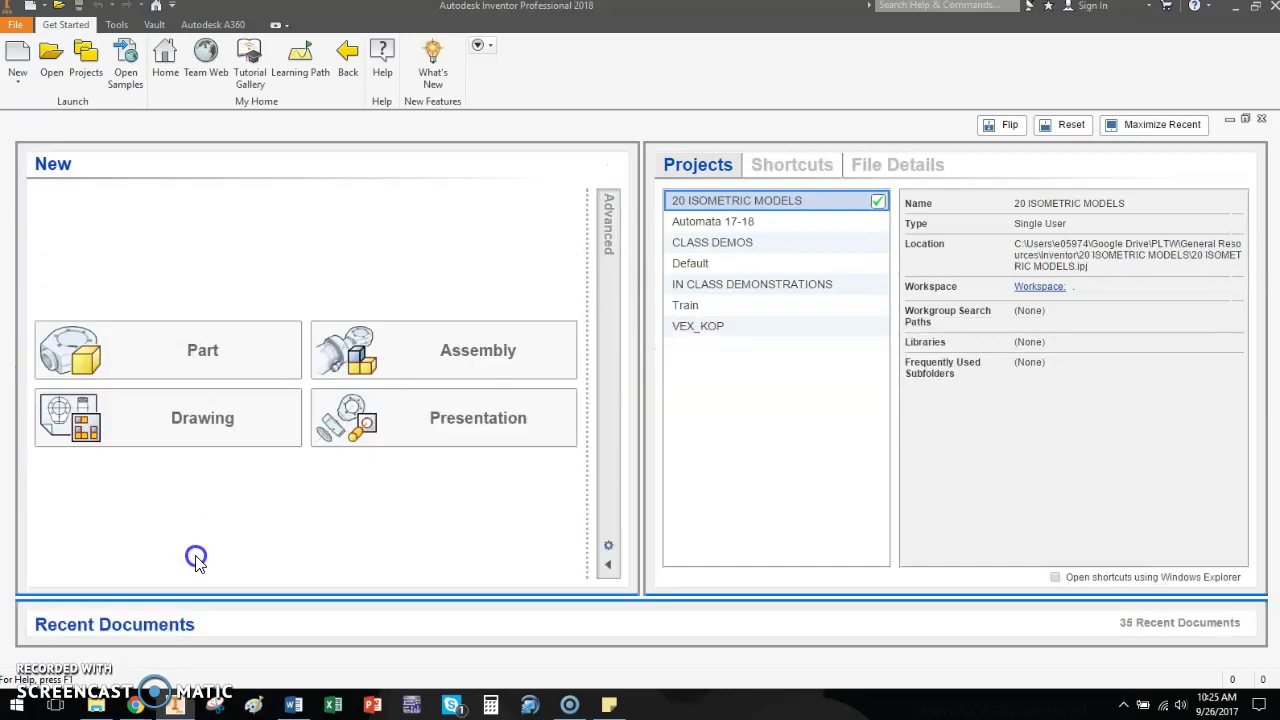
Step: Browse the part files in the 20 ISOMETRIC MODELS workspace as a list and as large icons, without opening any
click(57, 78)
scroll(729, 349, down, 1)
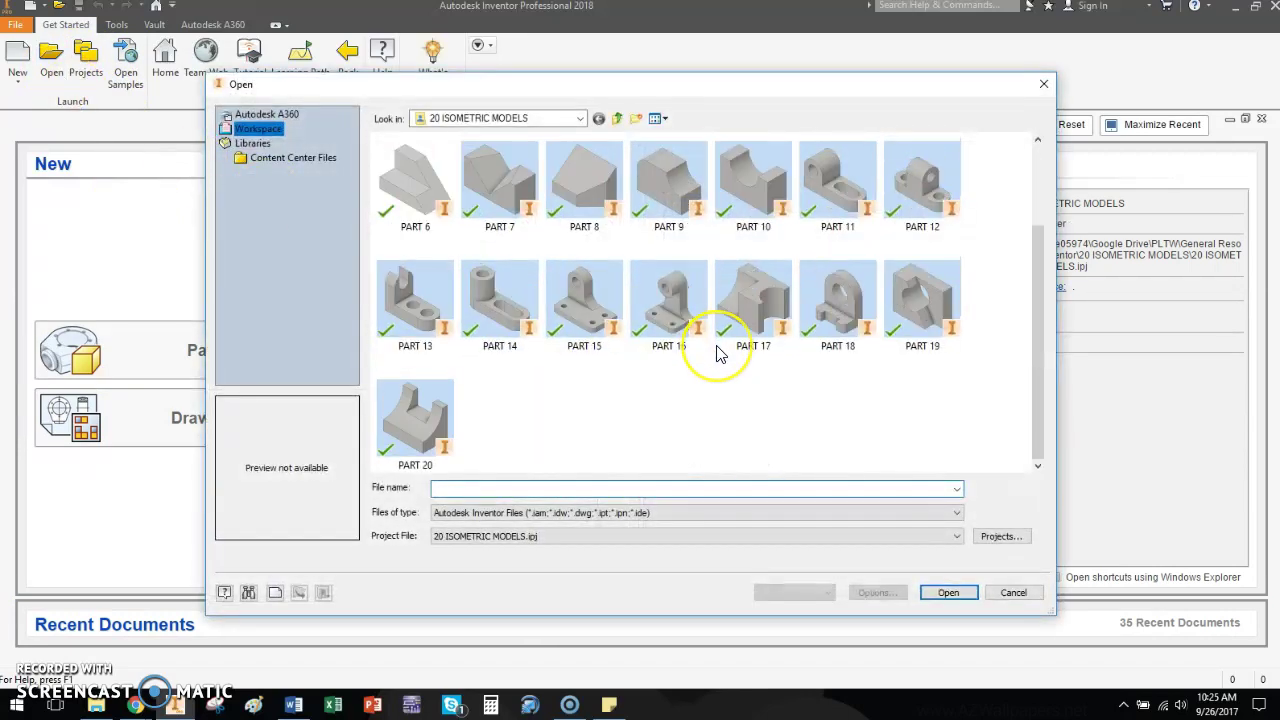
scroll(720, 350, up, 1)
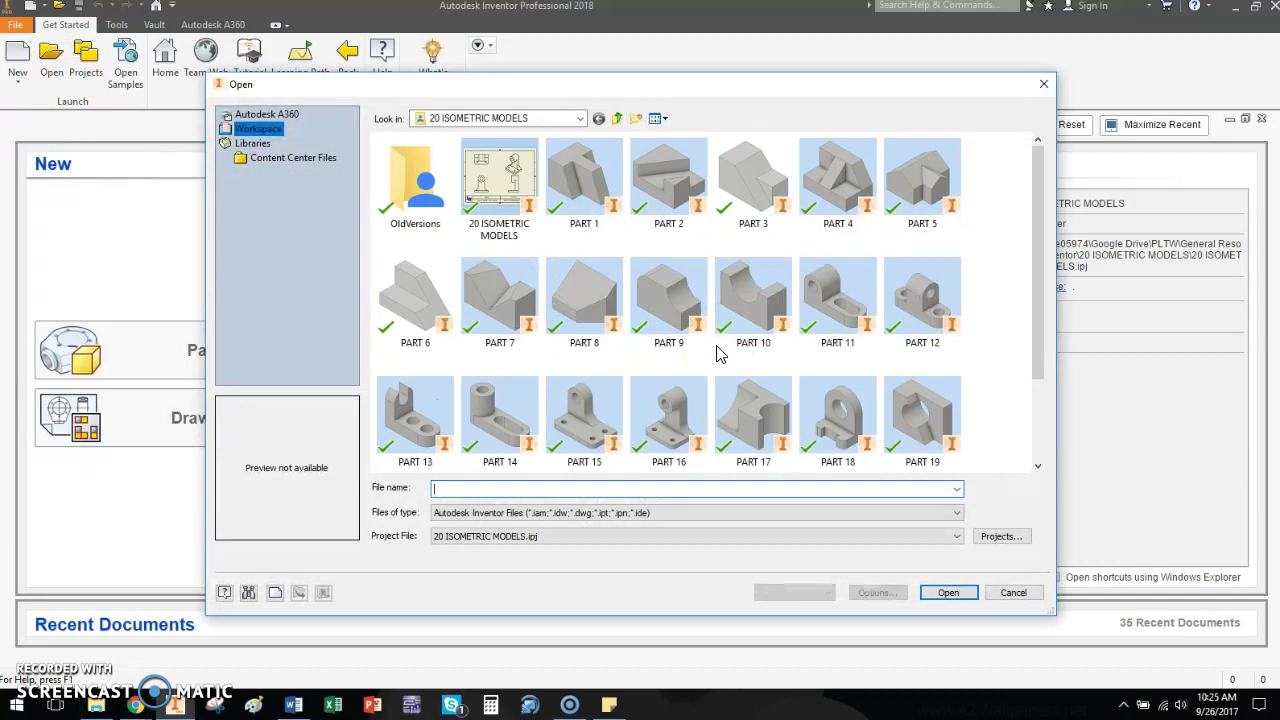
click(657, 121)
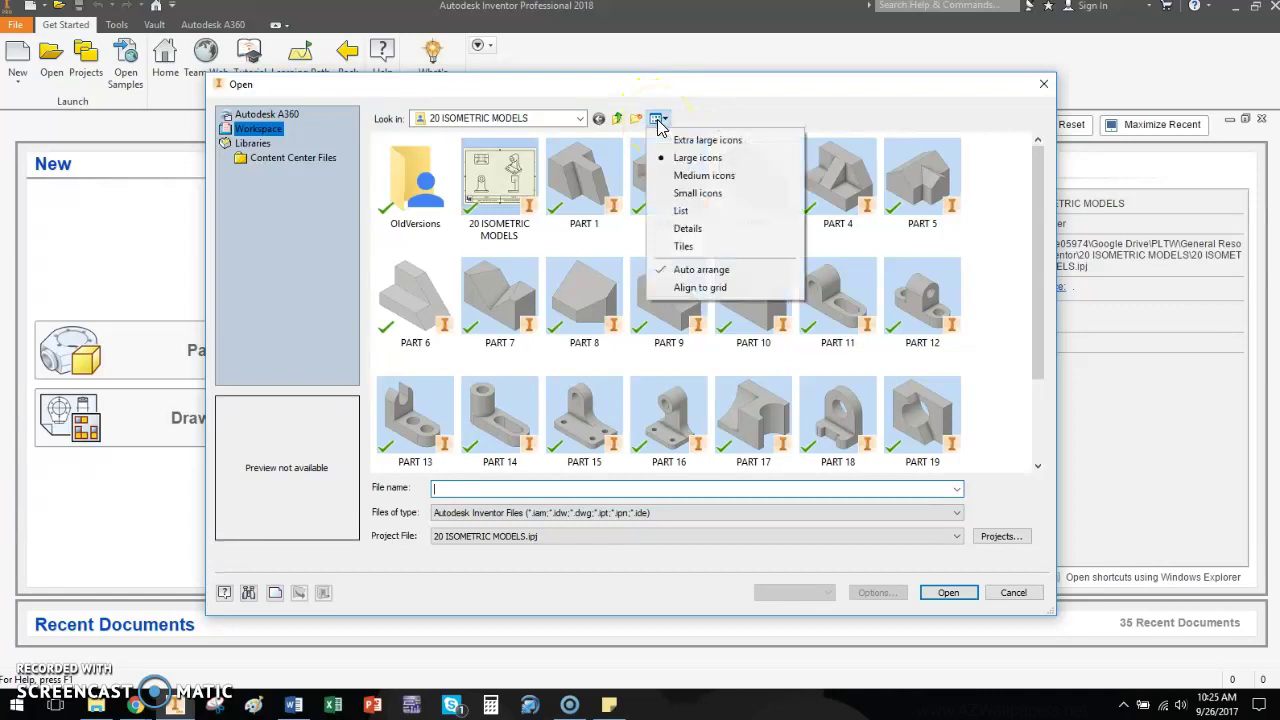
click(684, 211)
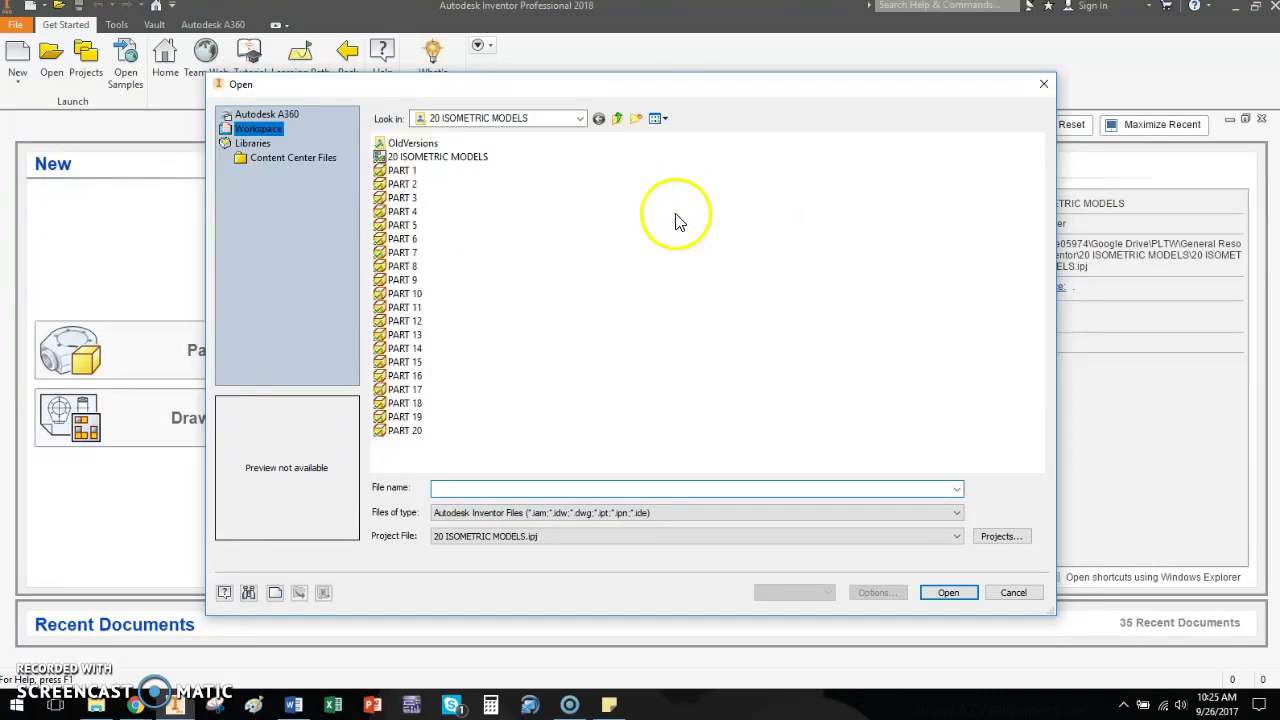
click(658, 119)
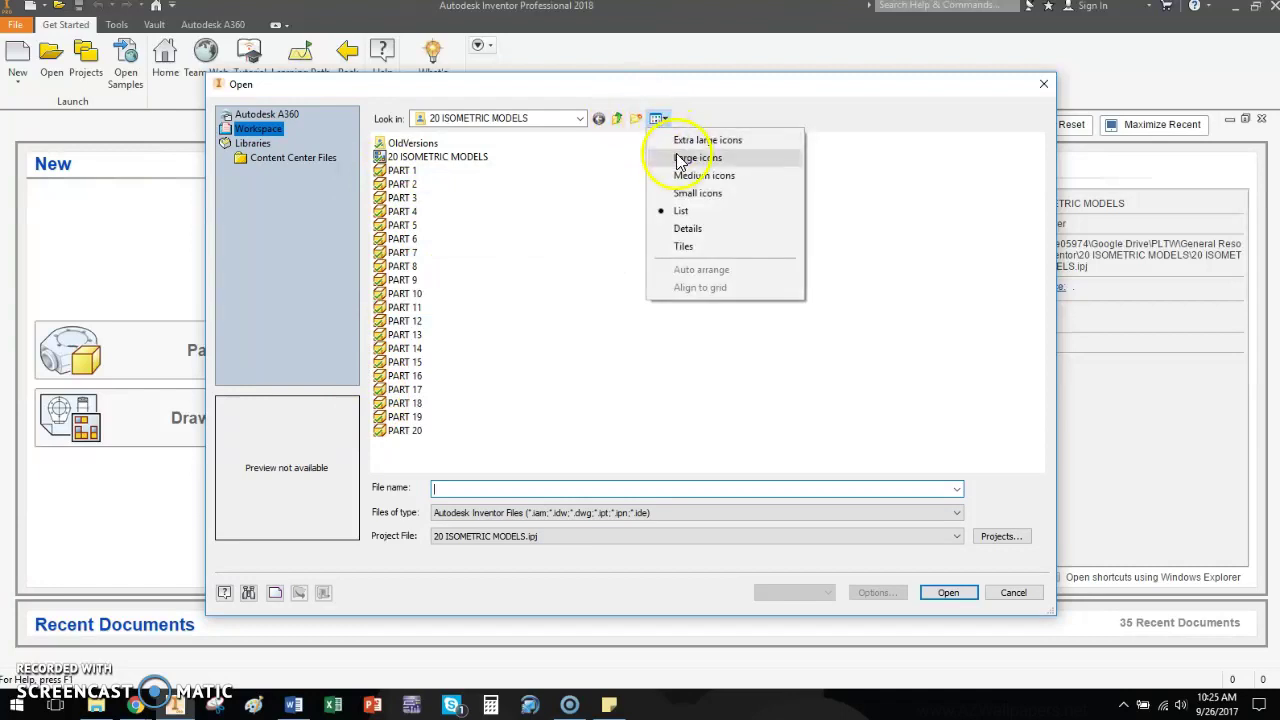
click(690, 158)
scroll(638, 382, down, 3)
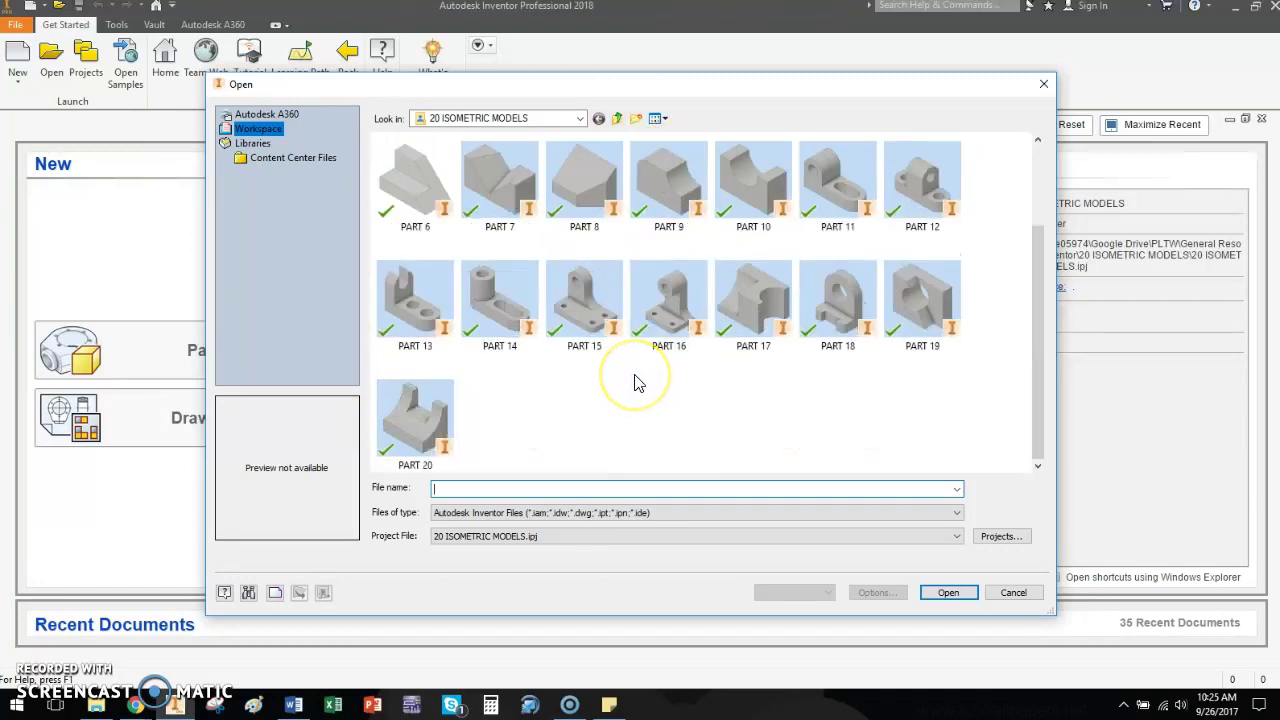
scroll(638, 382, up, 1)
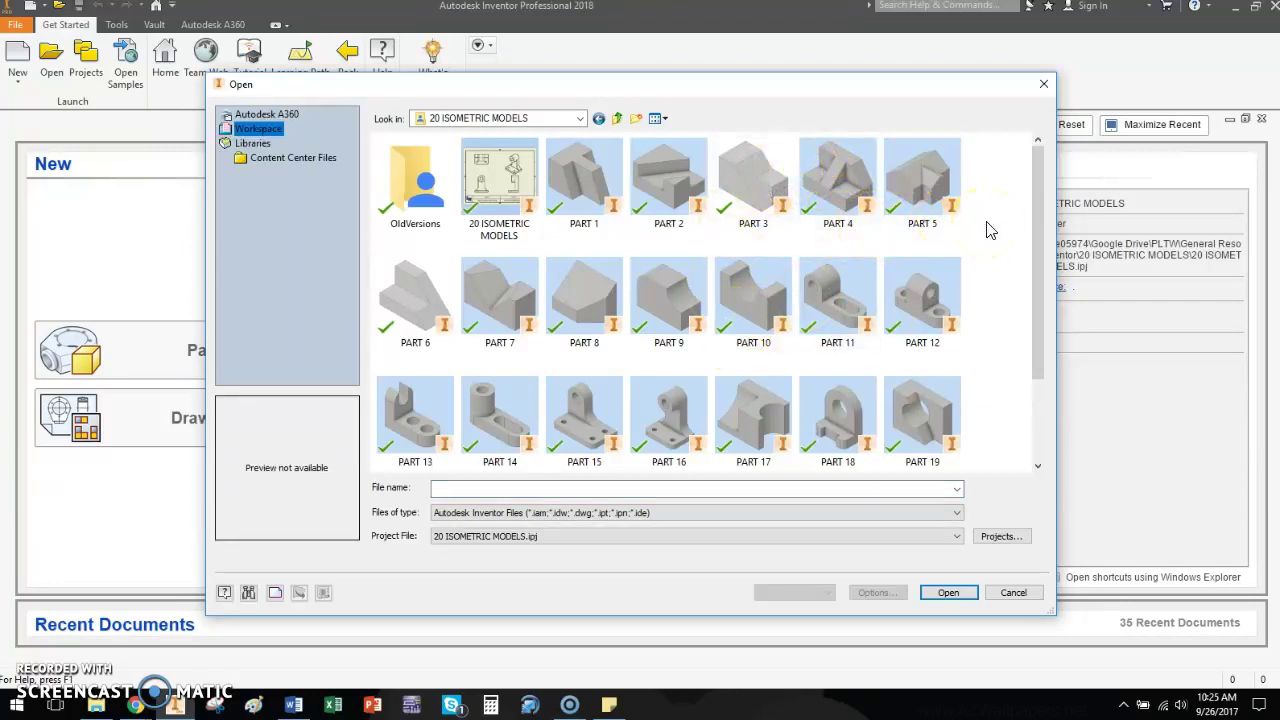
click(1043, 83)
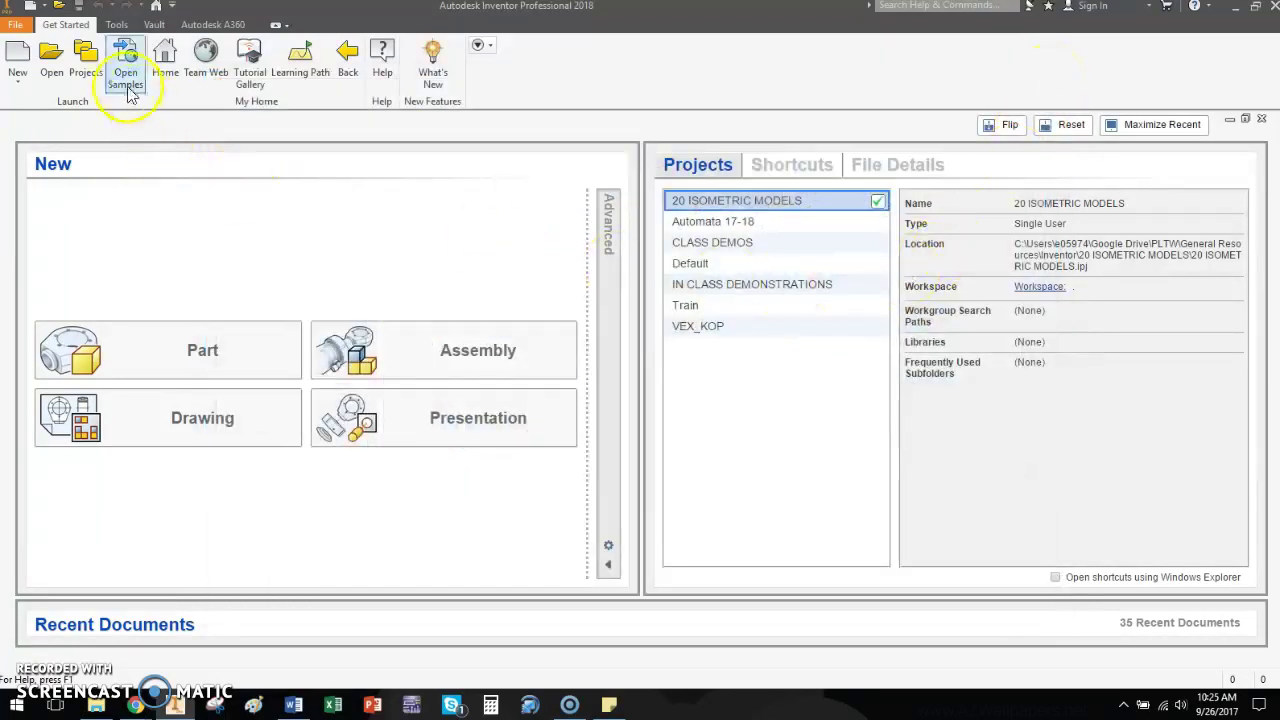
click(52, 68)
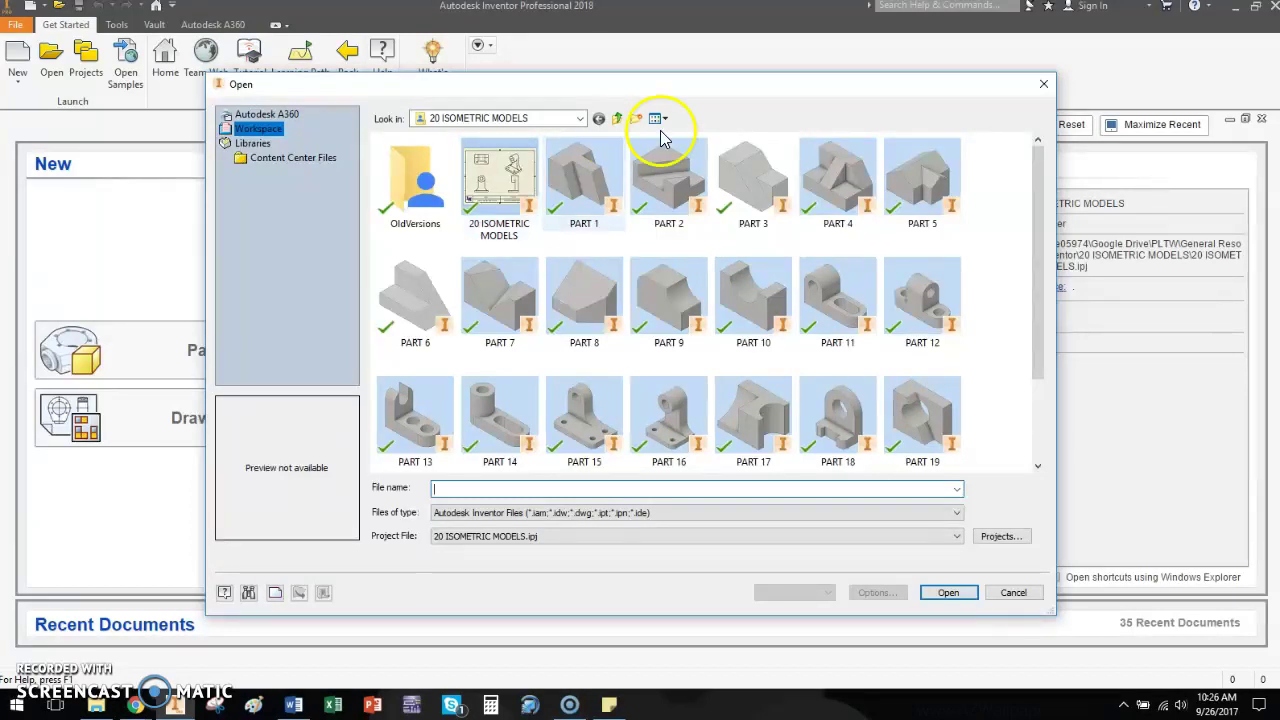
click(1043, 84)
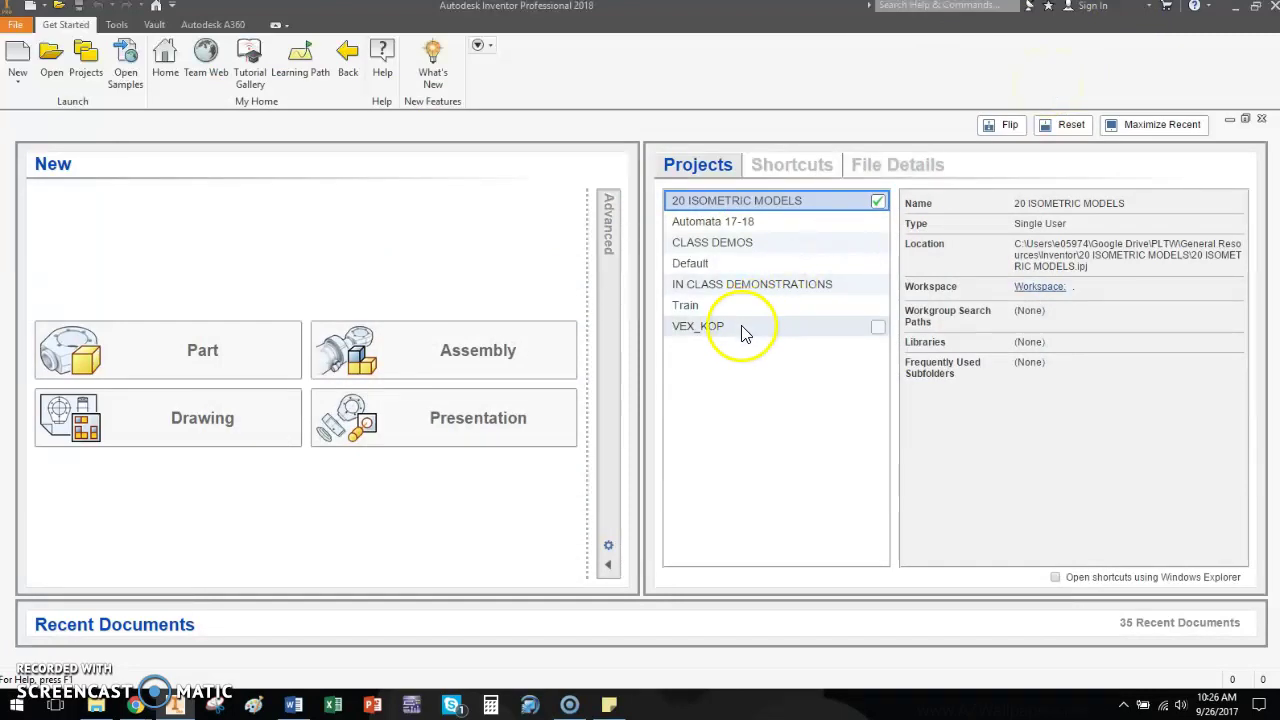
Step: Make IN CLASS DEMONSTRATIONS the active project, and create a new single-user project named Project File Demo, including its missing folder
click(87, 70)
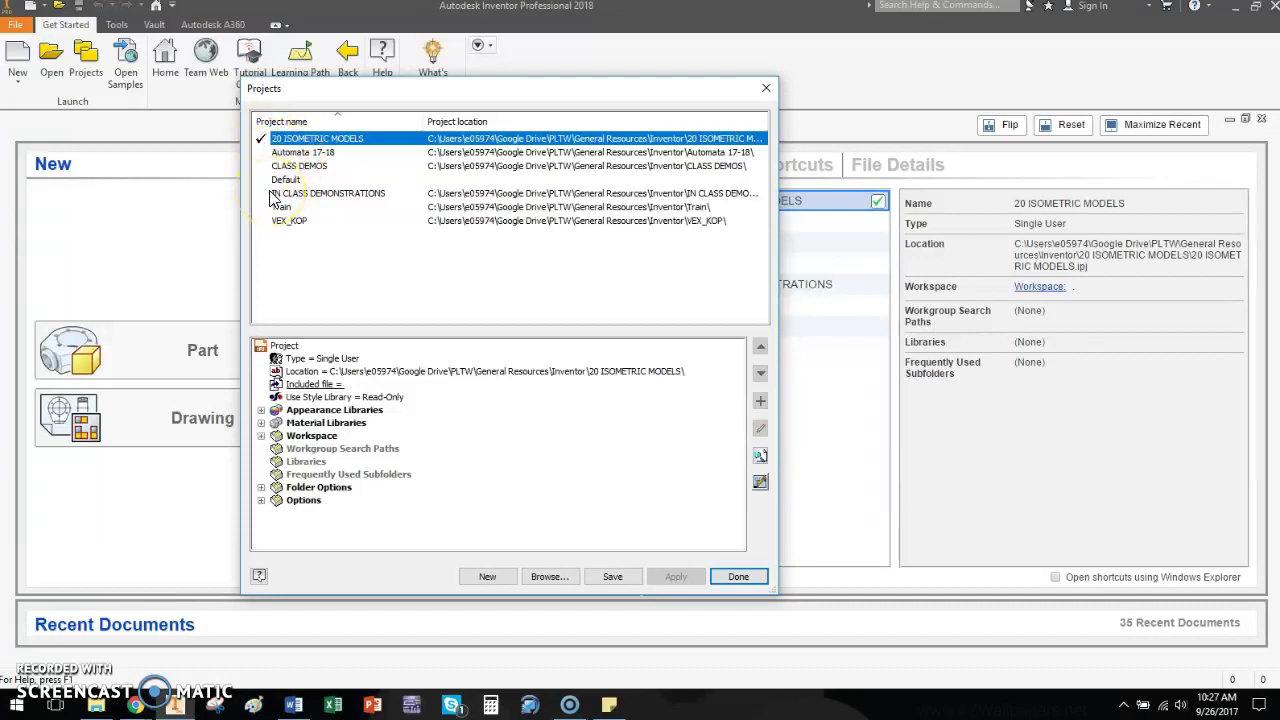
double_click(273, 195)
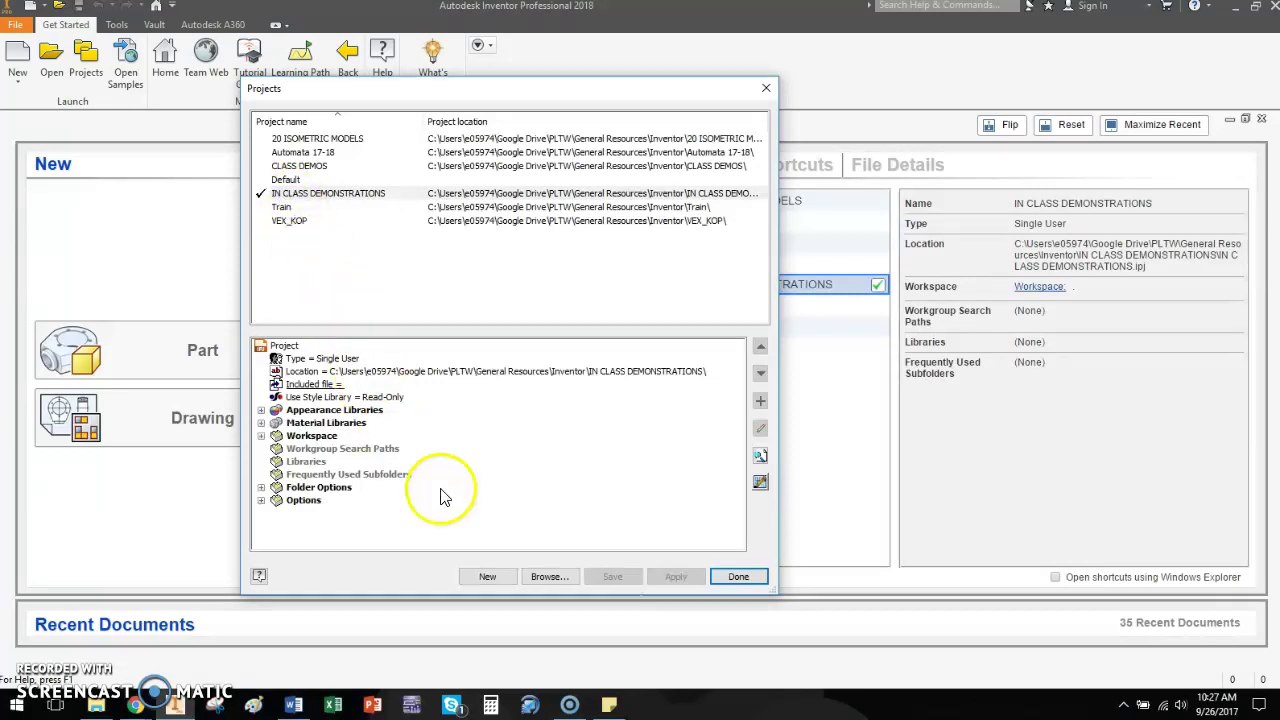
click(493, 579)
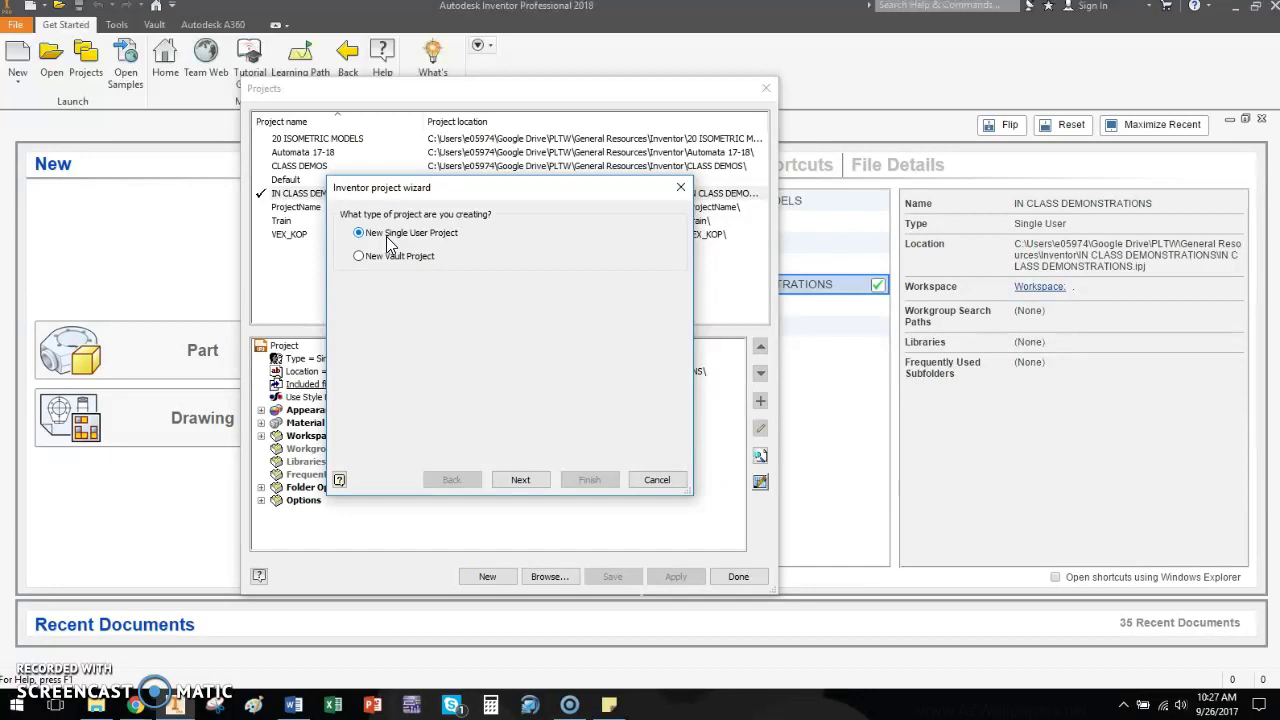
click(518, 481)
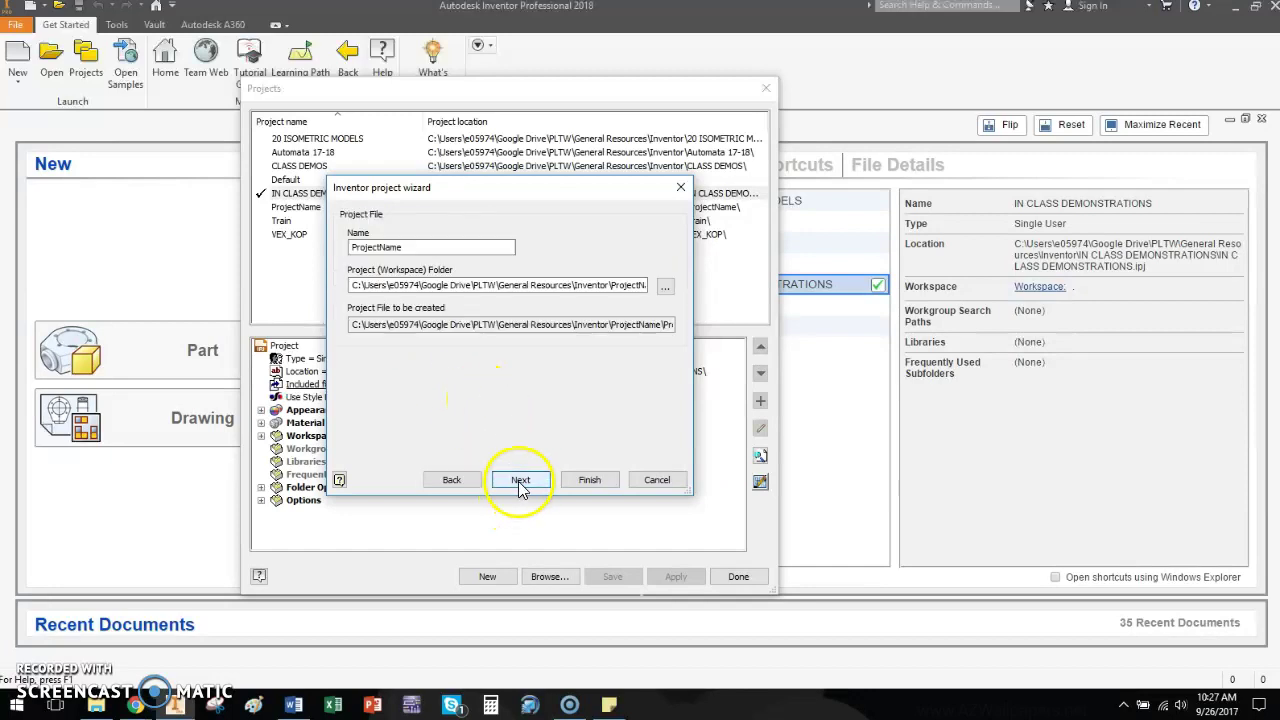
double_click(400, 247)
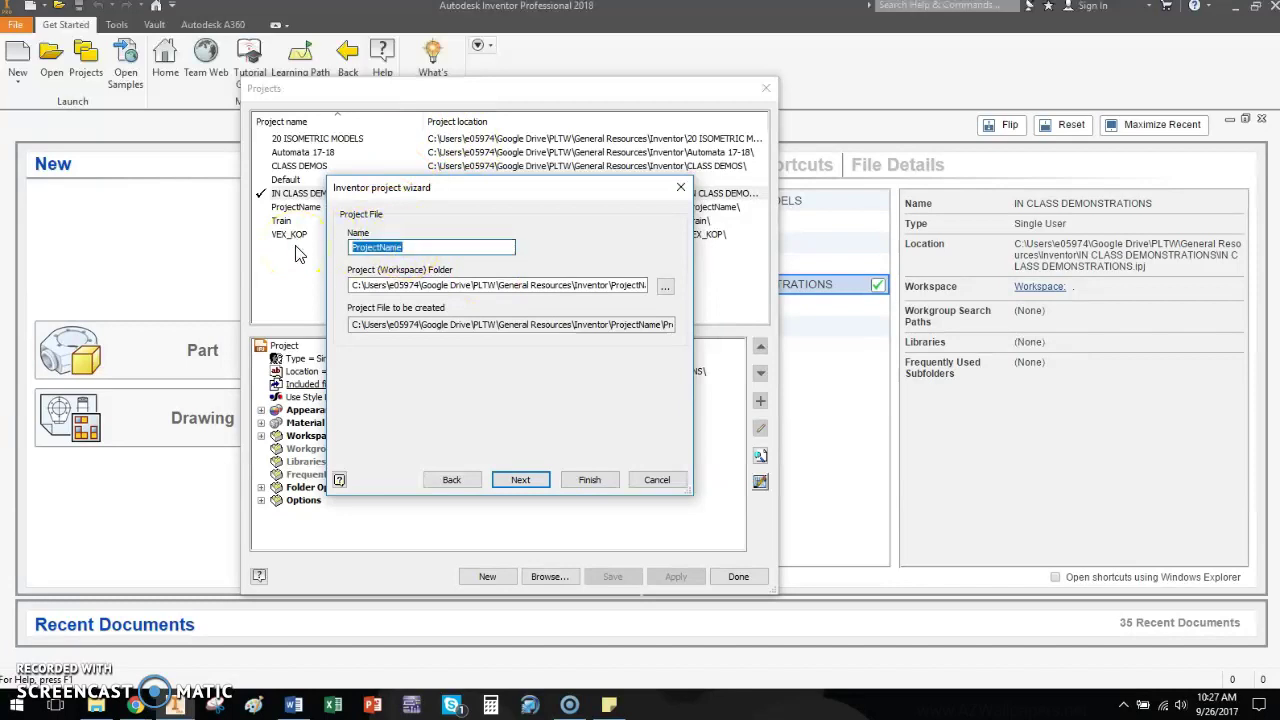
text(Project F)
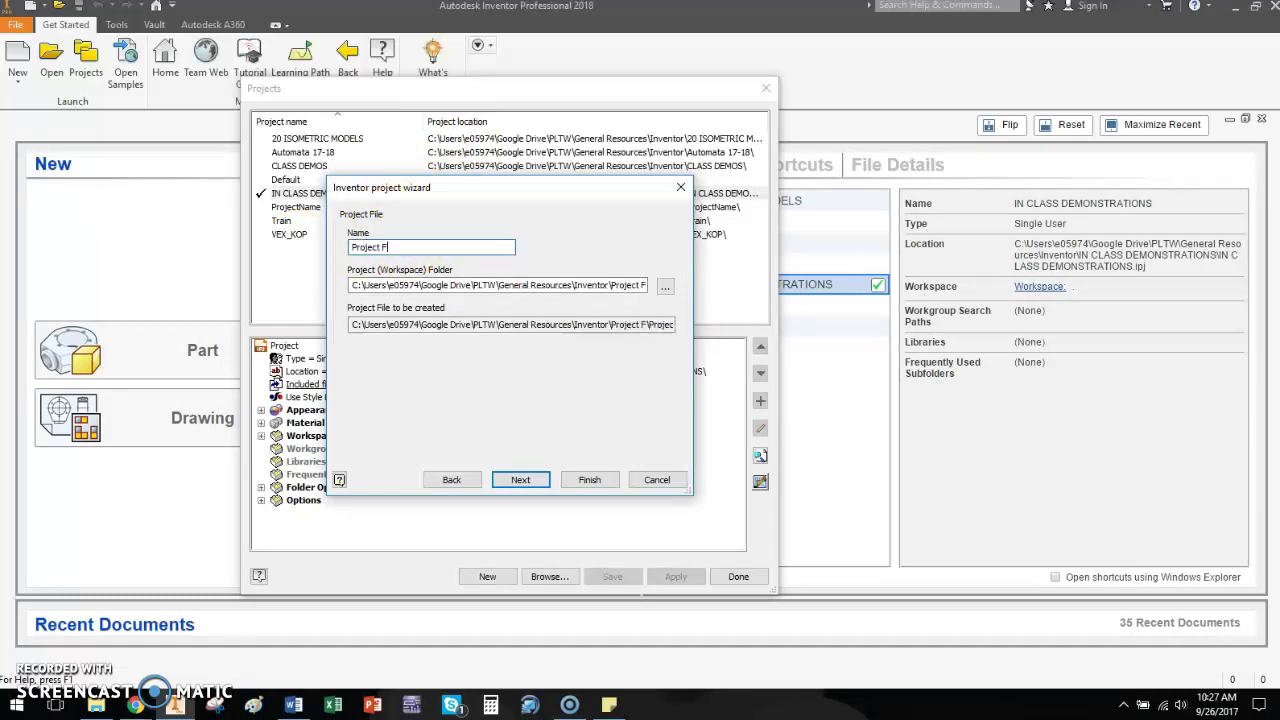
text(ile Demo)
click(585, 484)
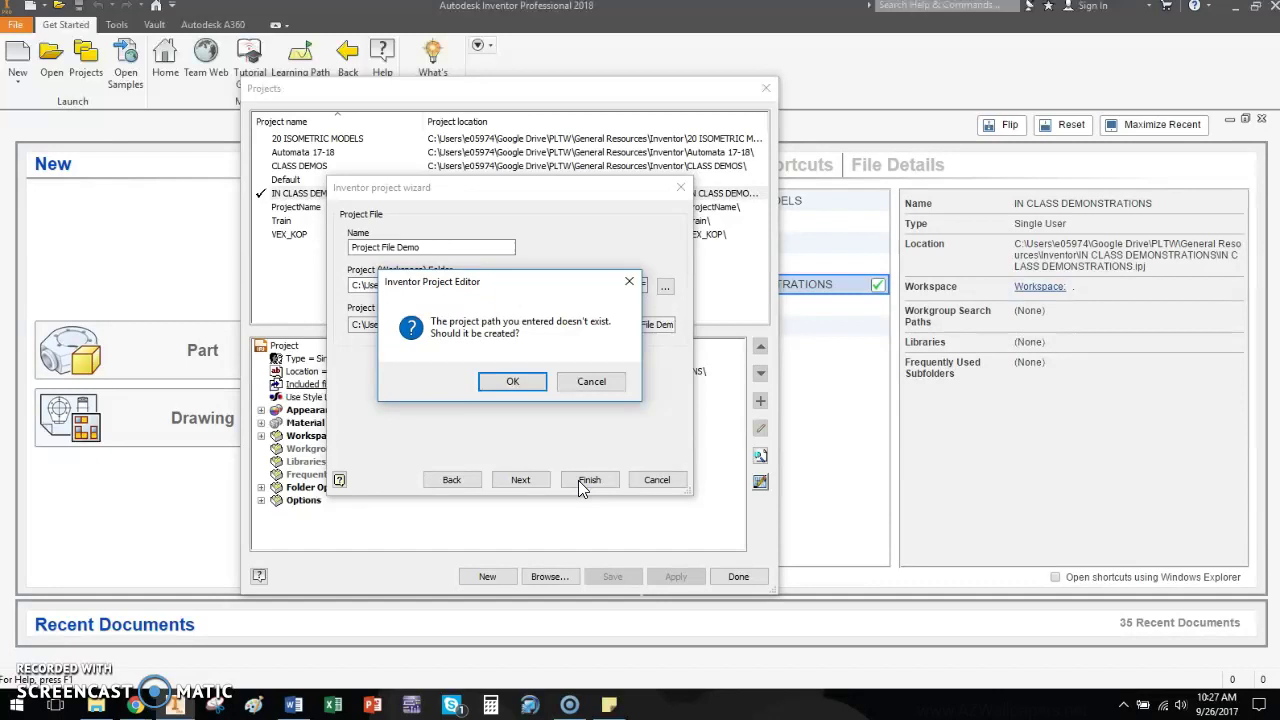
click(510, 382)
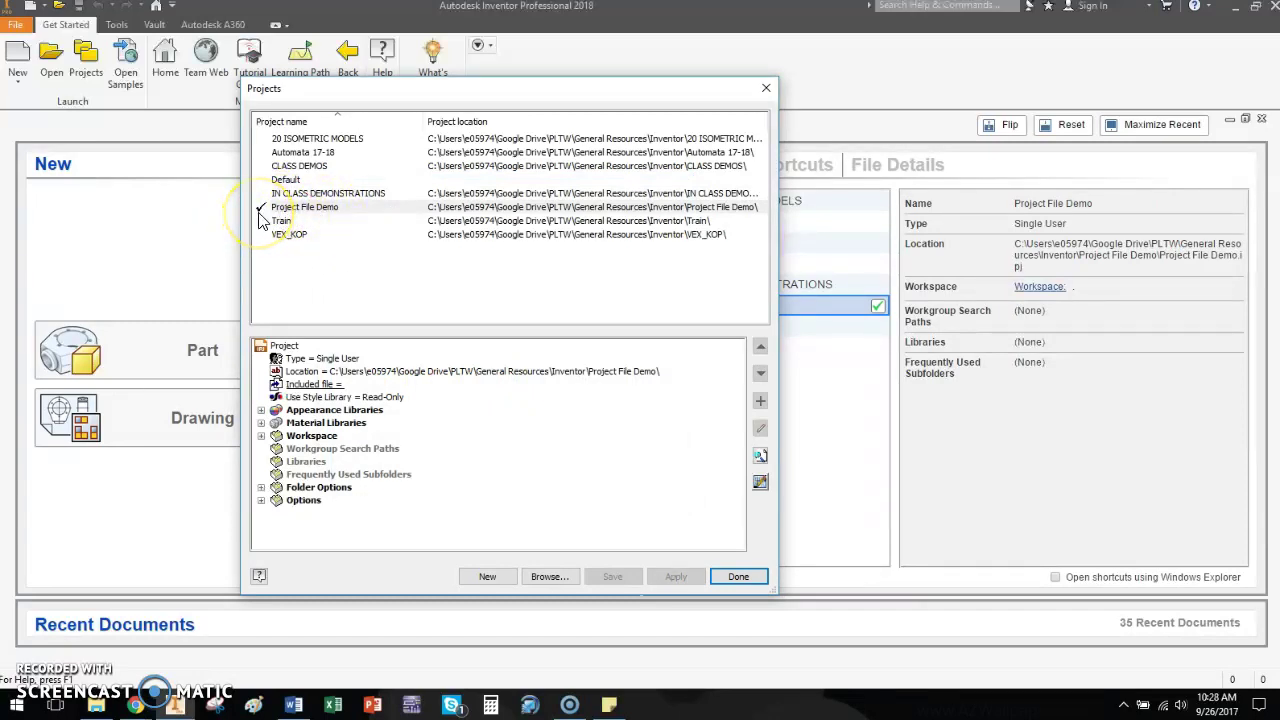
click(738, 576)
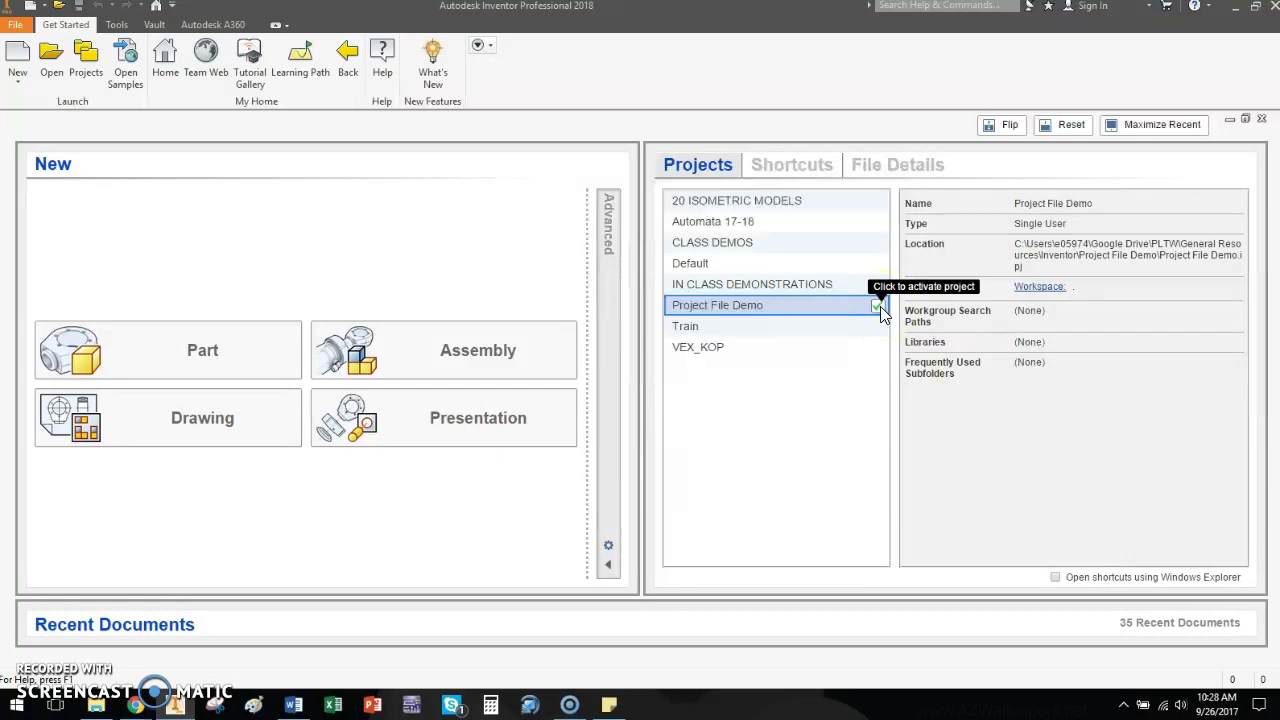
Step: Create a new part from the Standard.ipt template with Project File Demo.ipj as the project file
click(17, 58)
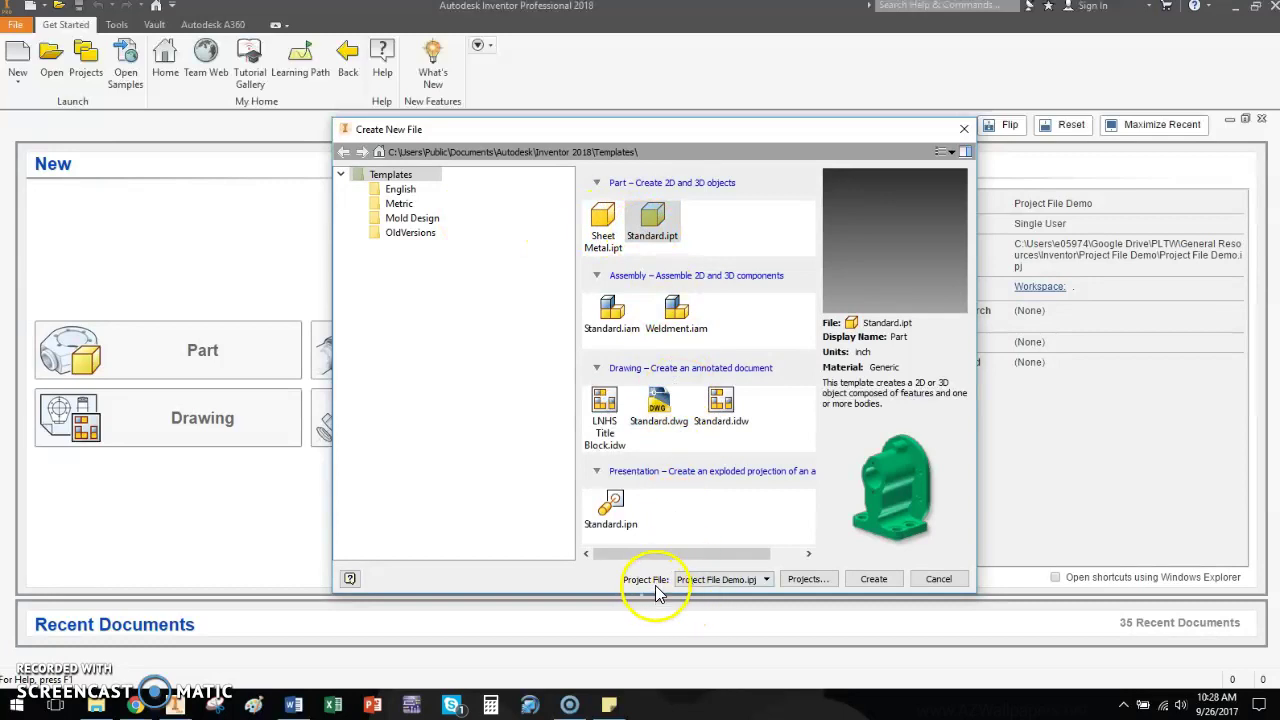
click(718, 580)
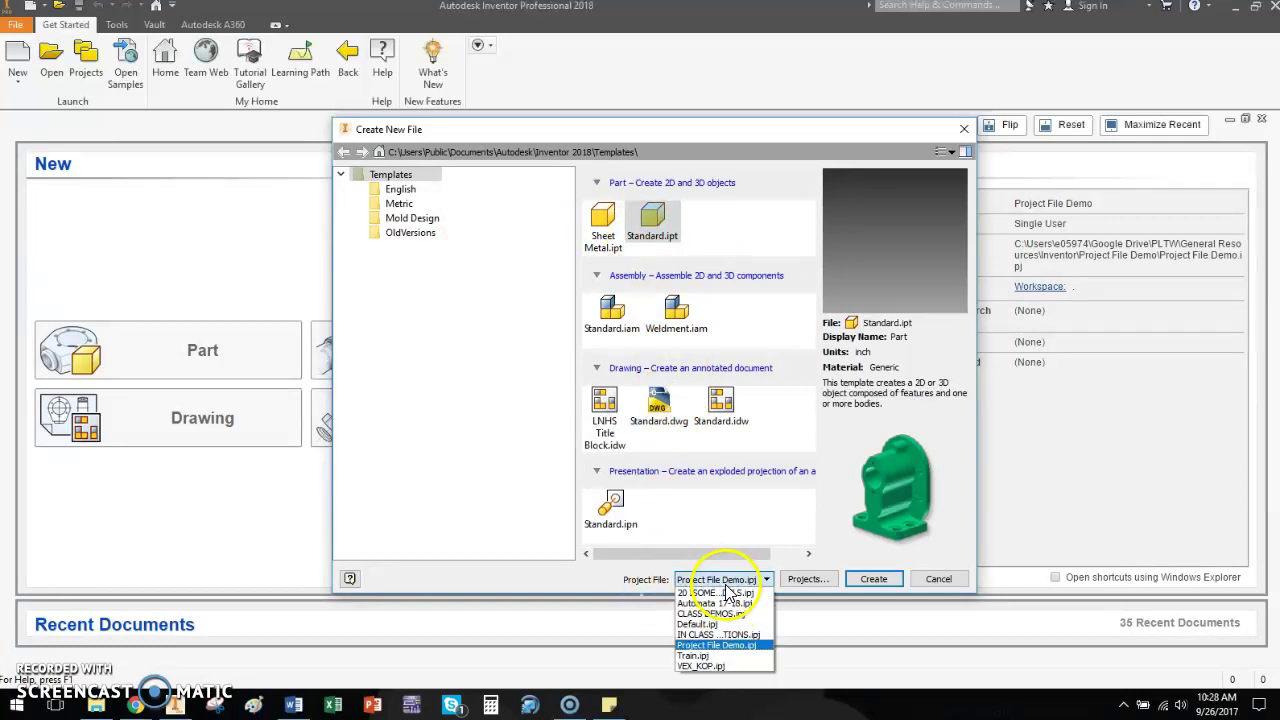
click(718, 646)
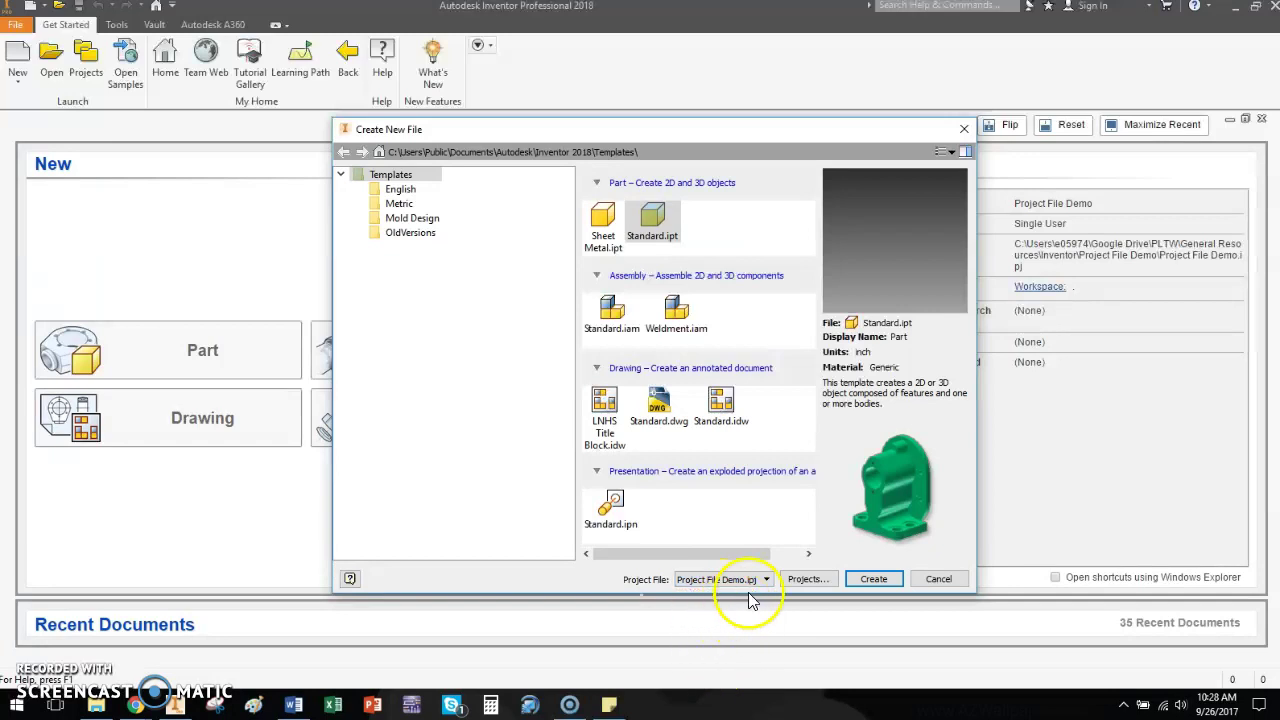
click(873, 580)
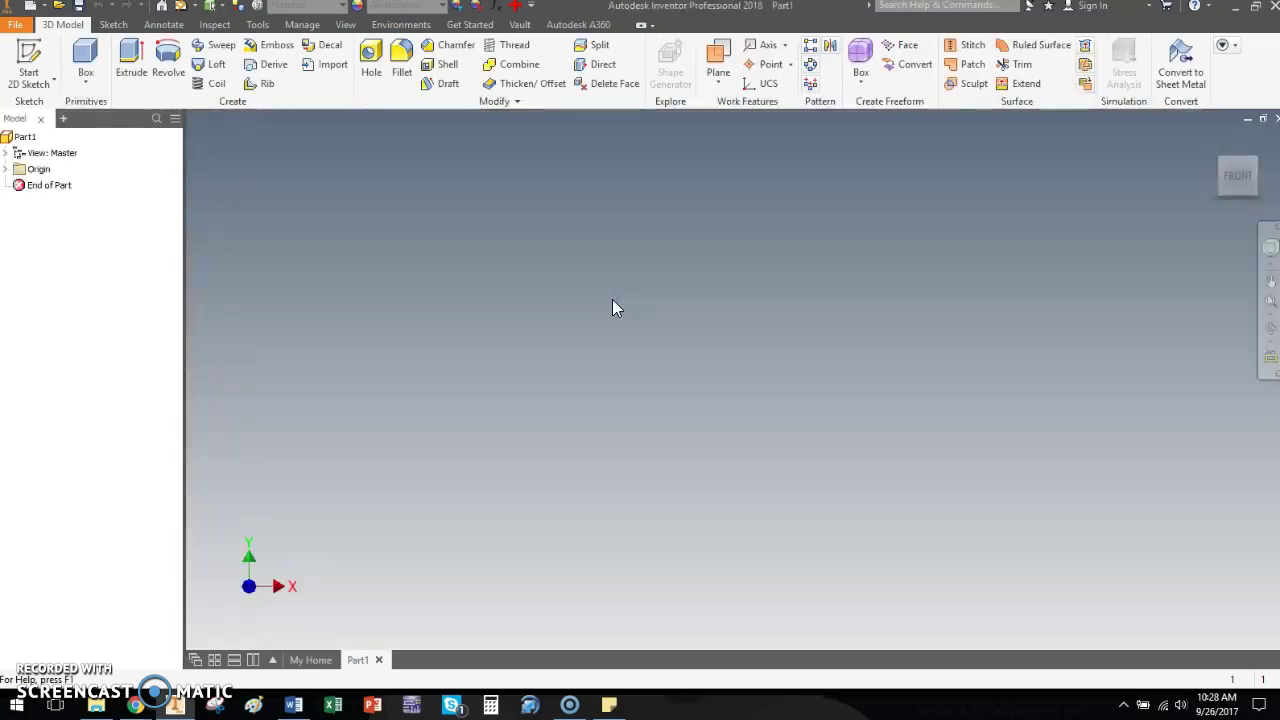
click(580, 300)
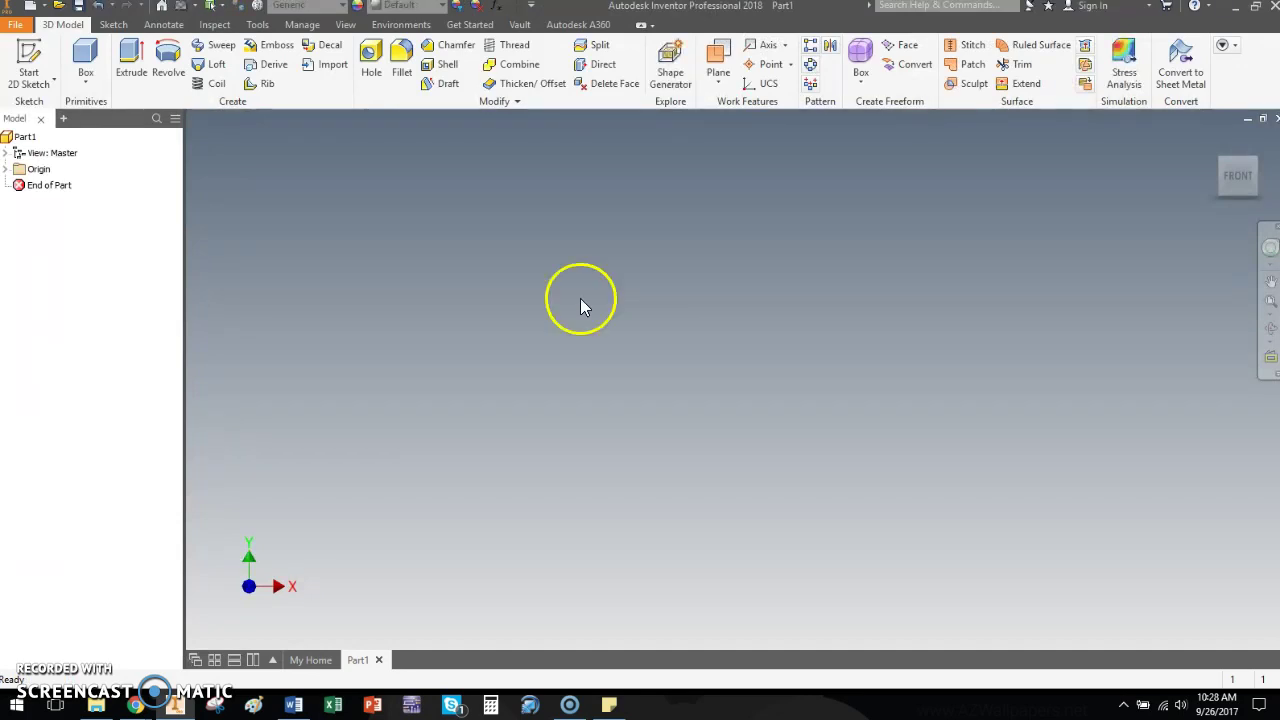
Step: Open the file settings in the application options and examine each part of the Projects folder path
click(14, 26)
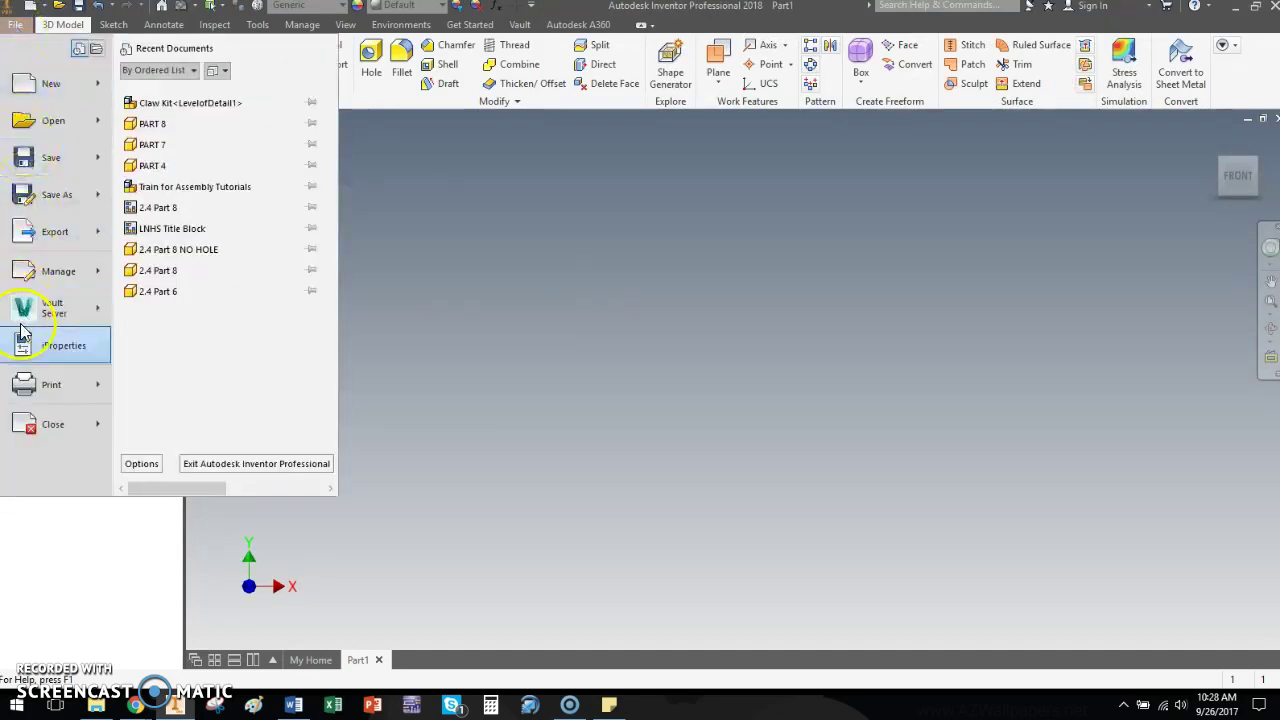
click(138, 466)
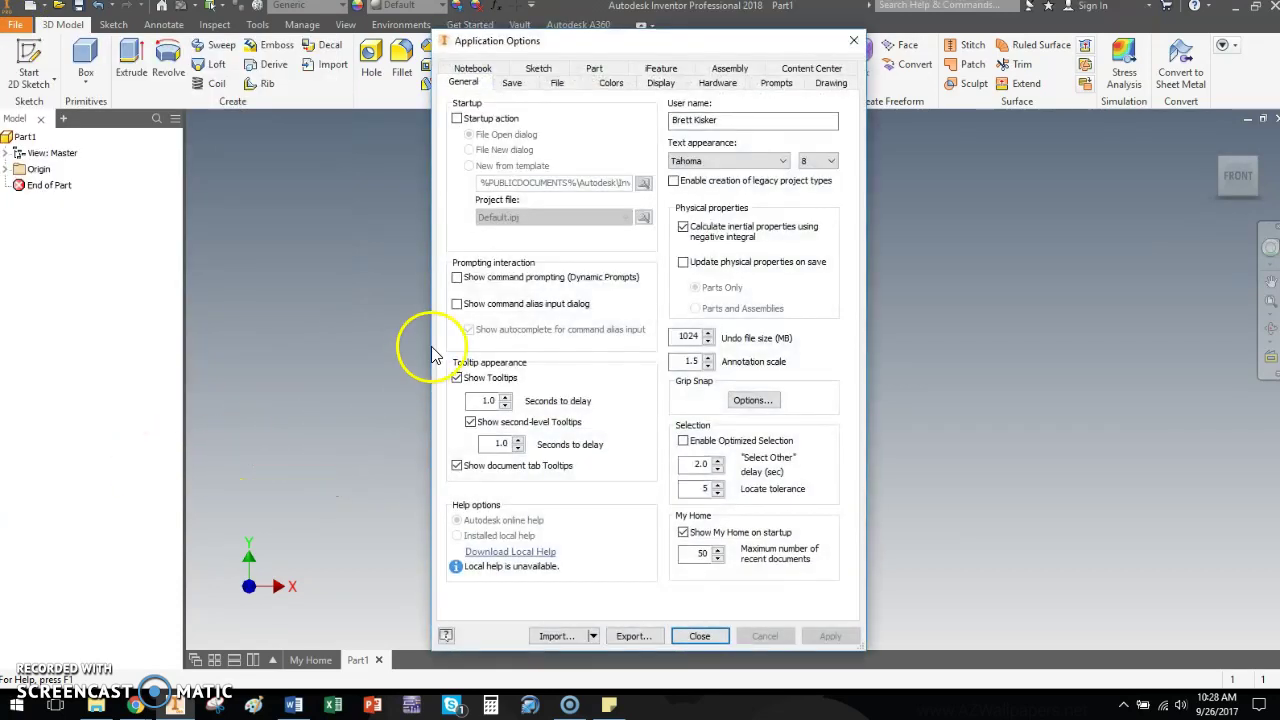
click(557, 84)
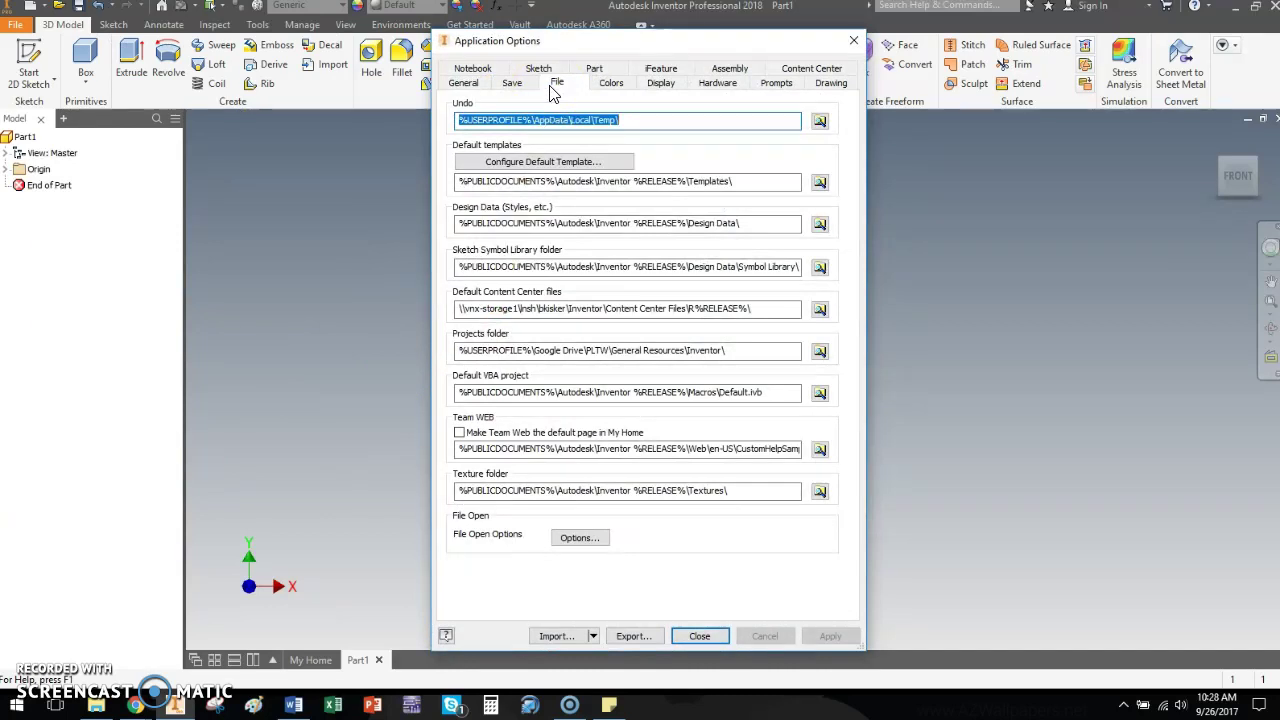
drag(456, 348, 724, 355)
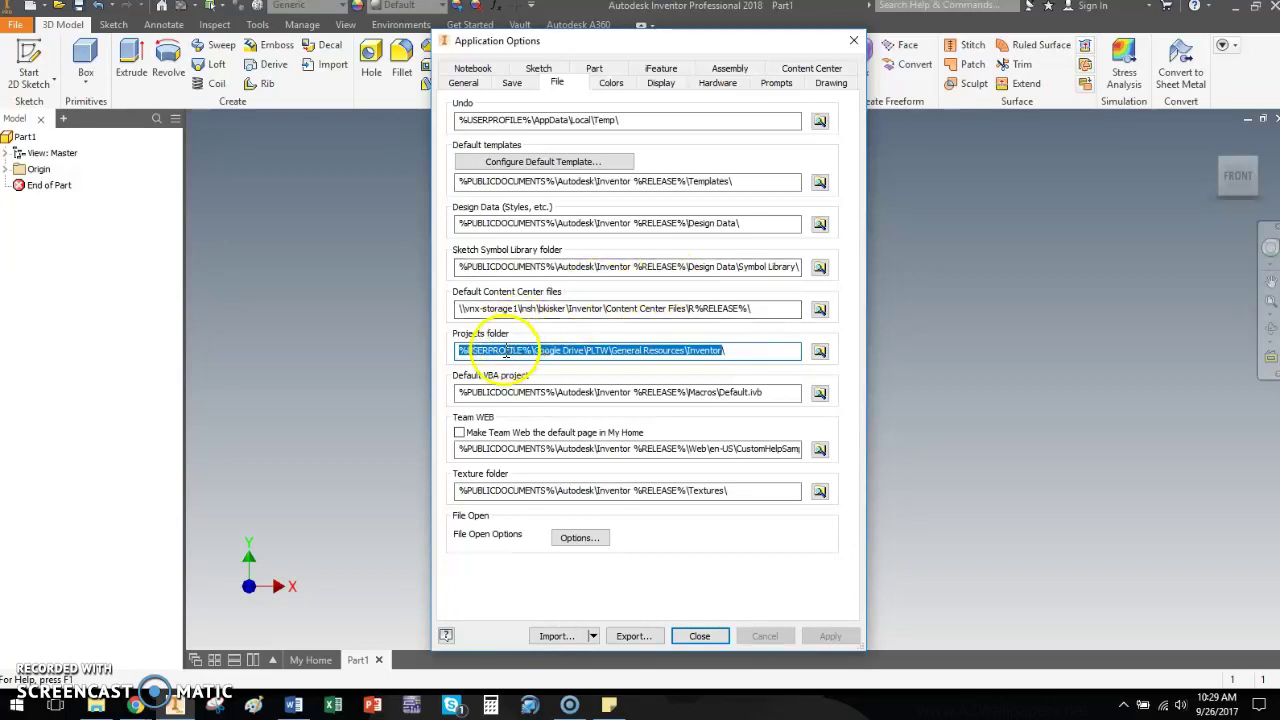
click(461, 356)
drag(461, 354, 531, 350)
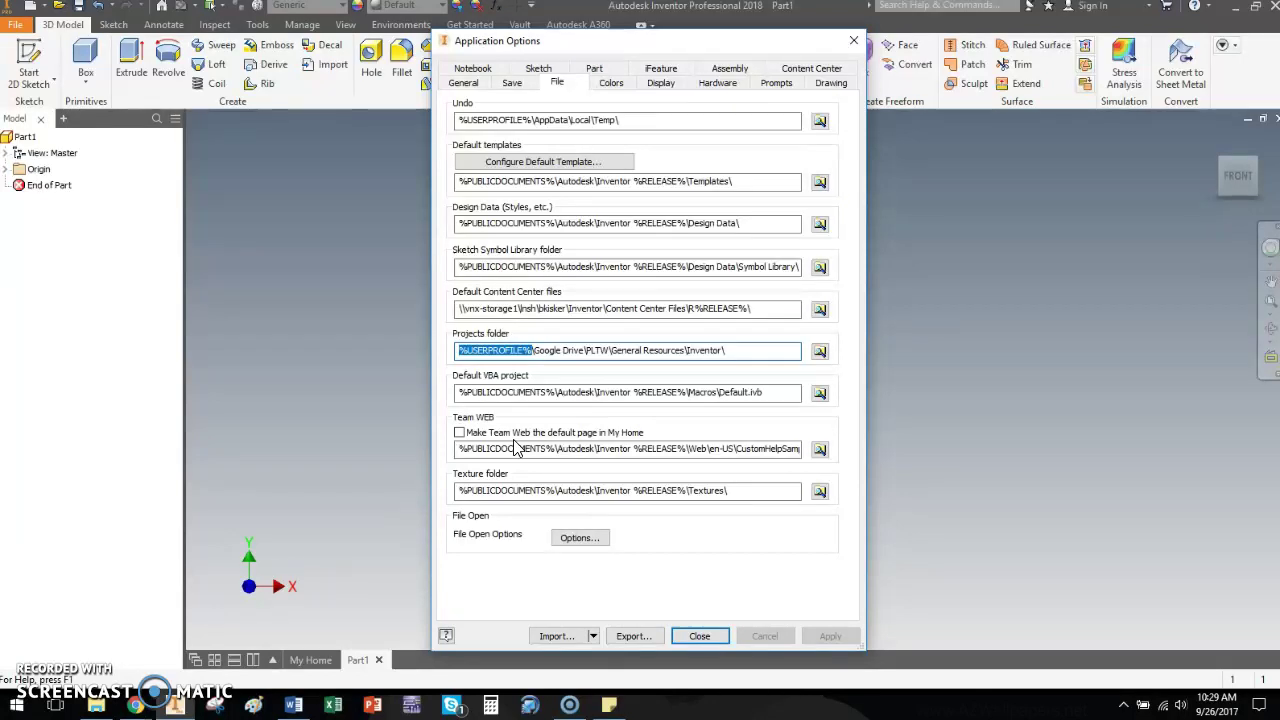
double_click(494, 352)
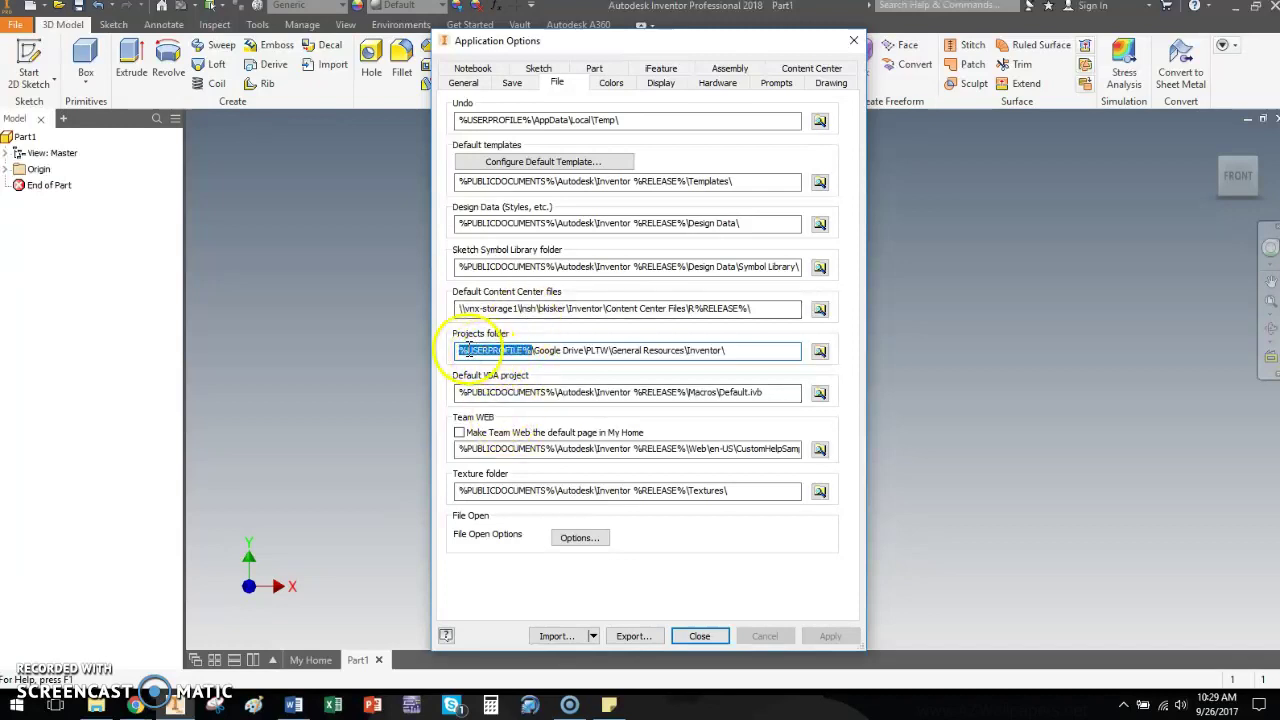
click(536, 350)
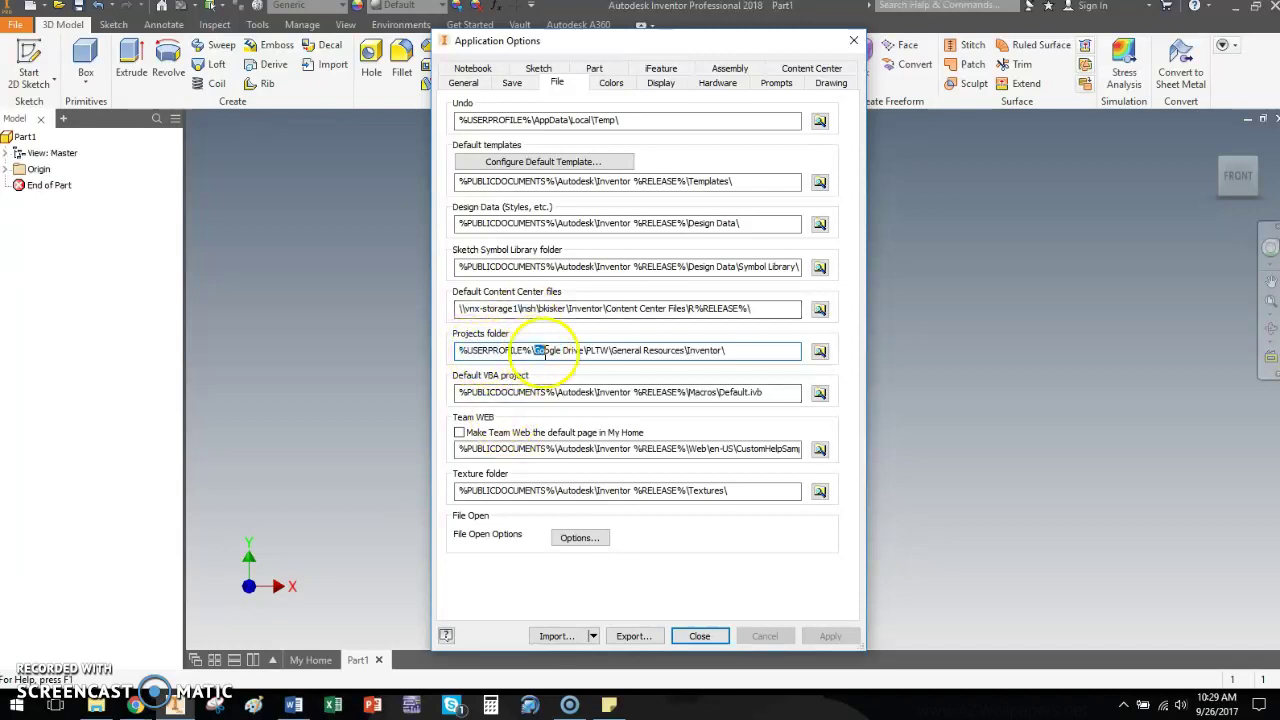
drag(536, 350, 585, 360)
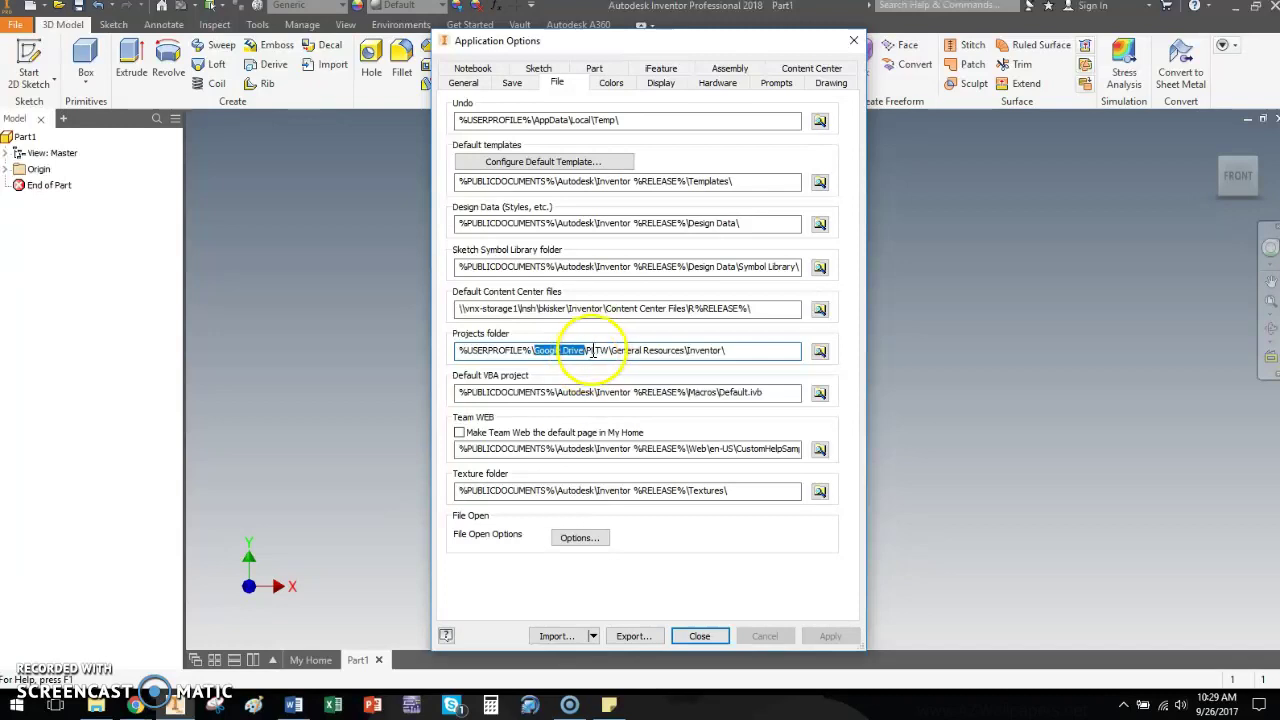
drag(588, 352, 535, 345)
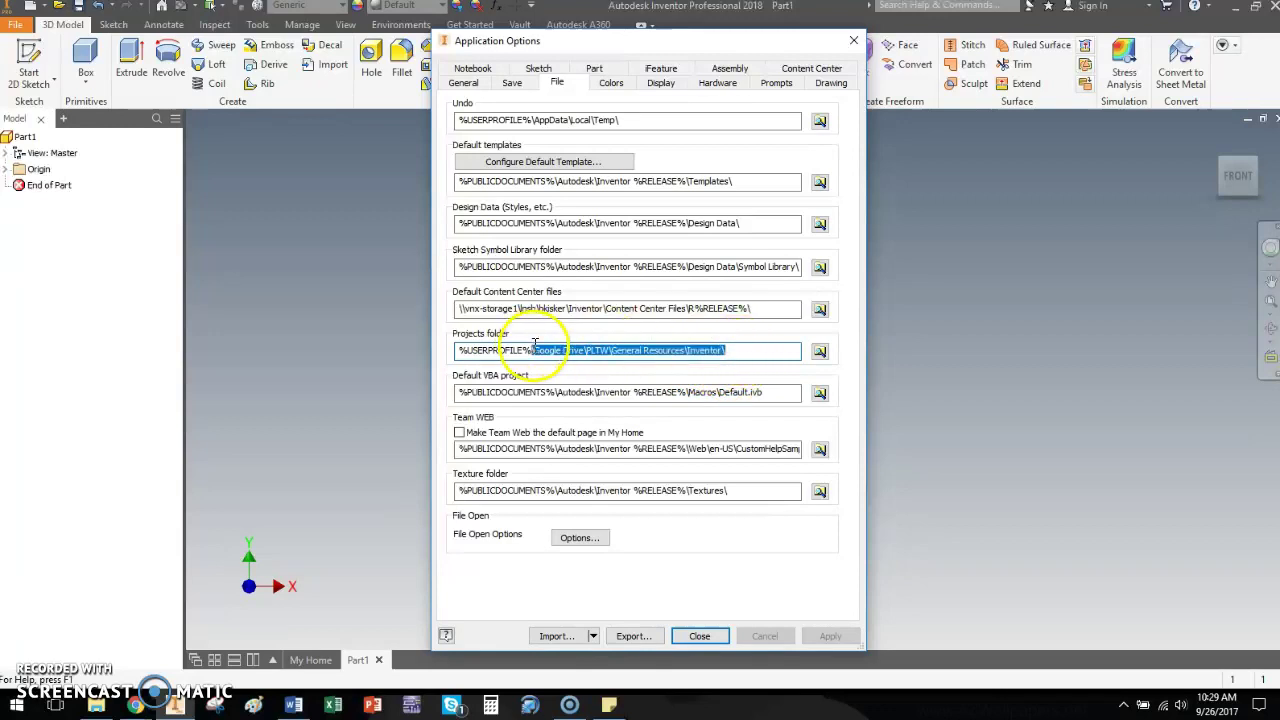
Step: Browse the folder tree for the Projects folder in an enlarged dialog to examine where Inventor sits, and cancel without changing it
click(820, 351)
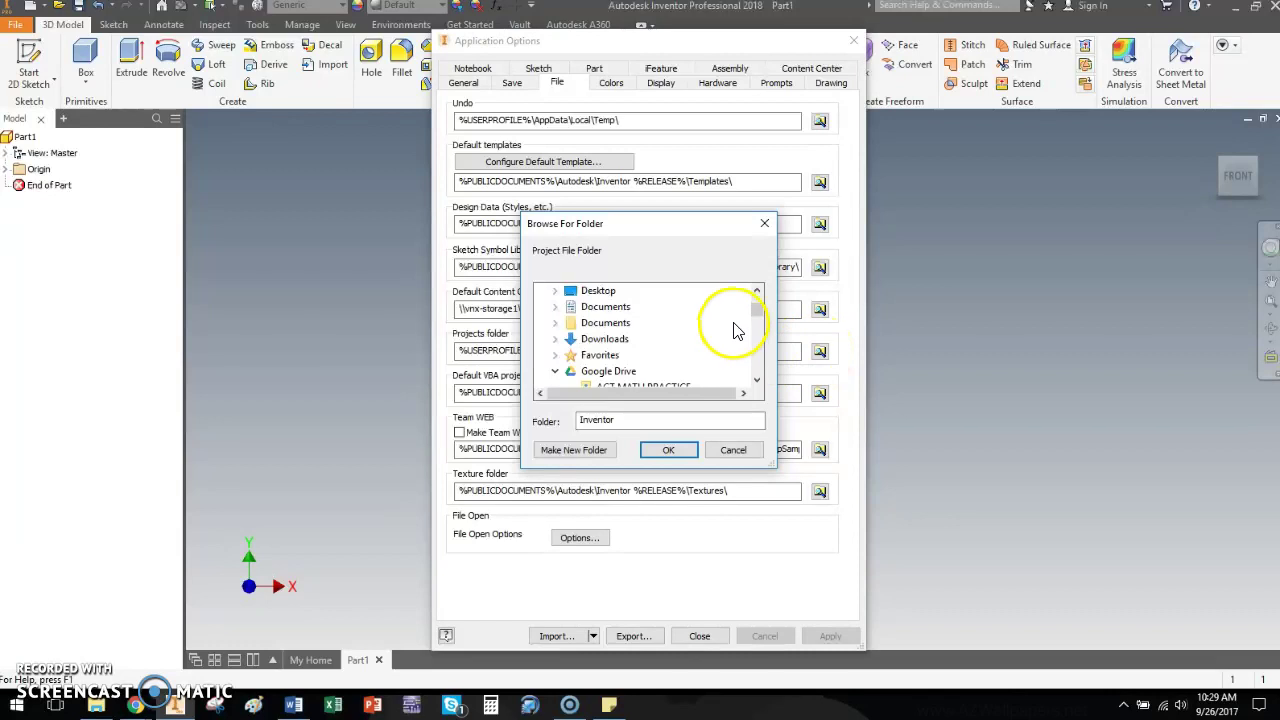
scroll(750, 303, up, 2)
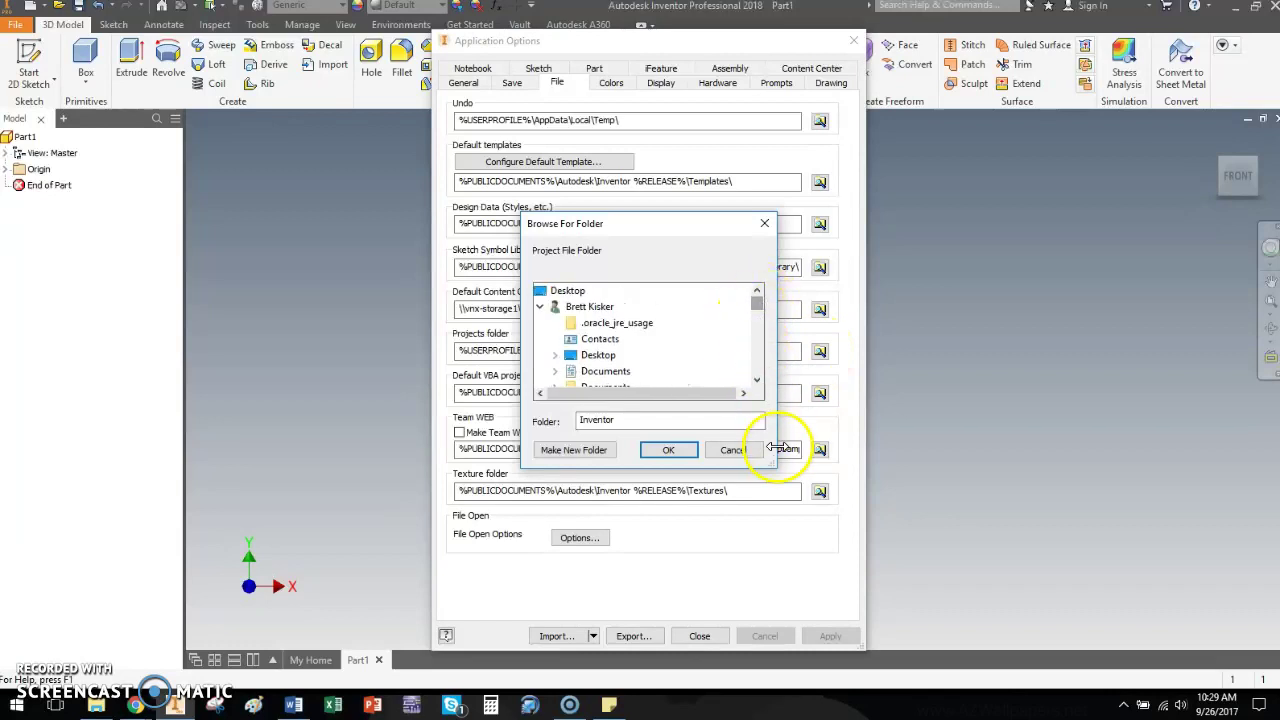
drag(776, 451, 1082, 680)
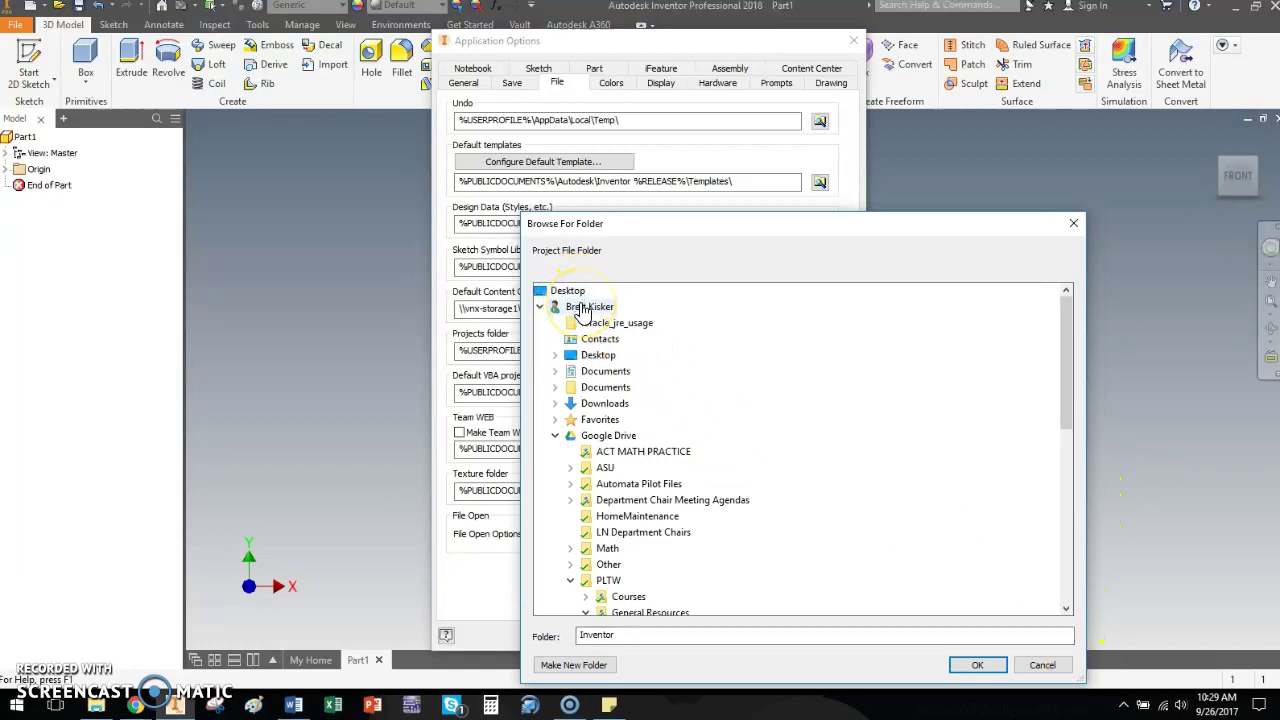
scroll(618, 470, down, 2)
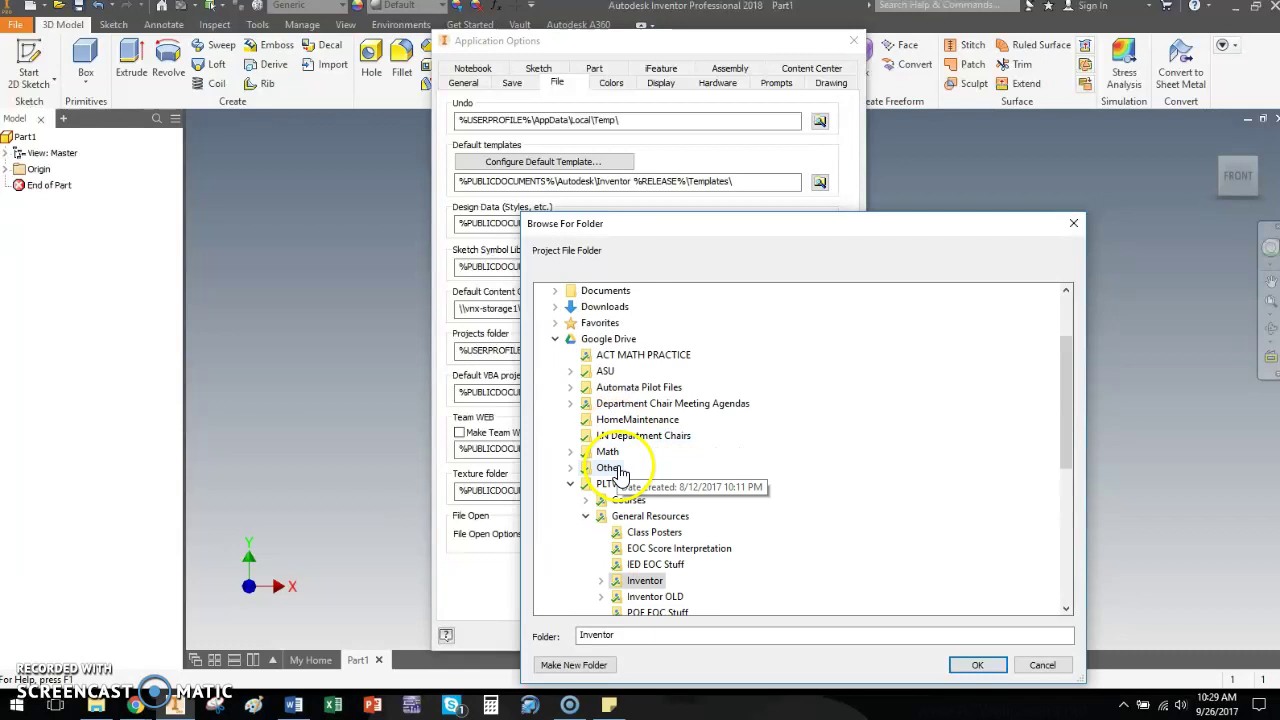
scroll(620, 475, down, 1)
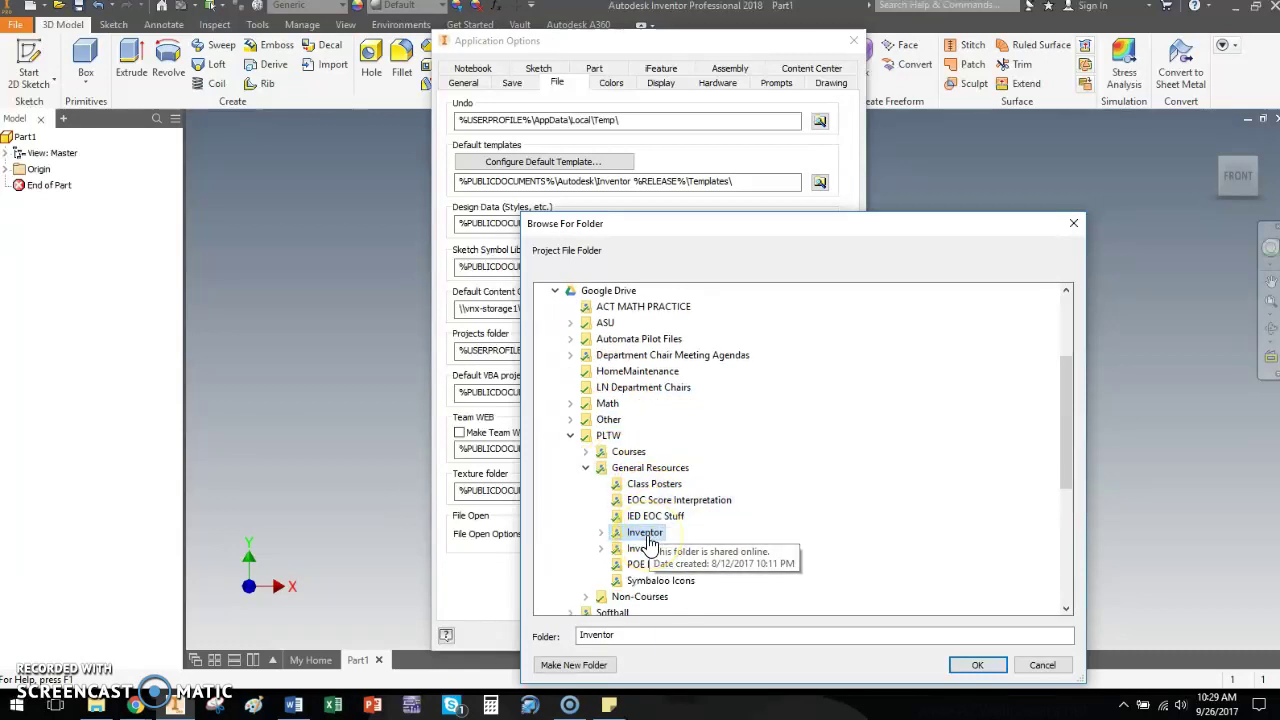
click(1042, 664)
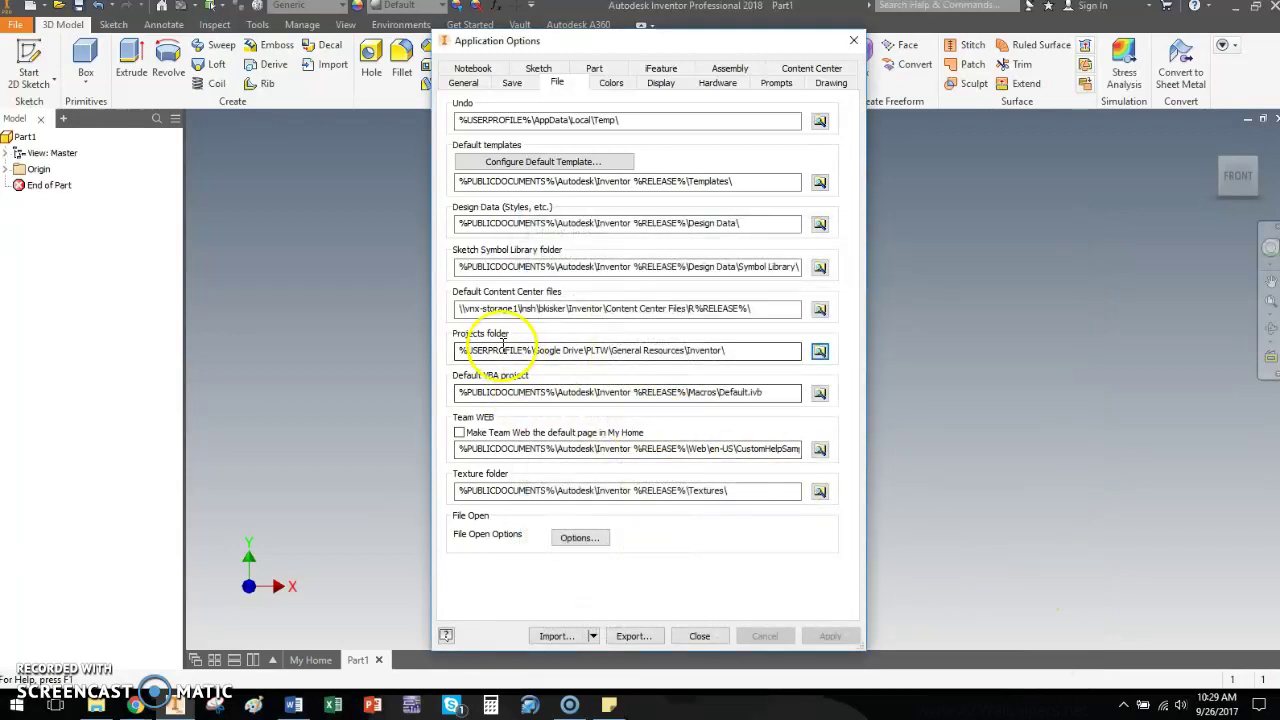
Step: Switch to File Explorer, look over the Desktop folder, and open the Inventor folder under Google Drive, PLTW, General Resources
mouse_move(100, 705)
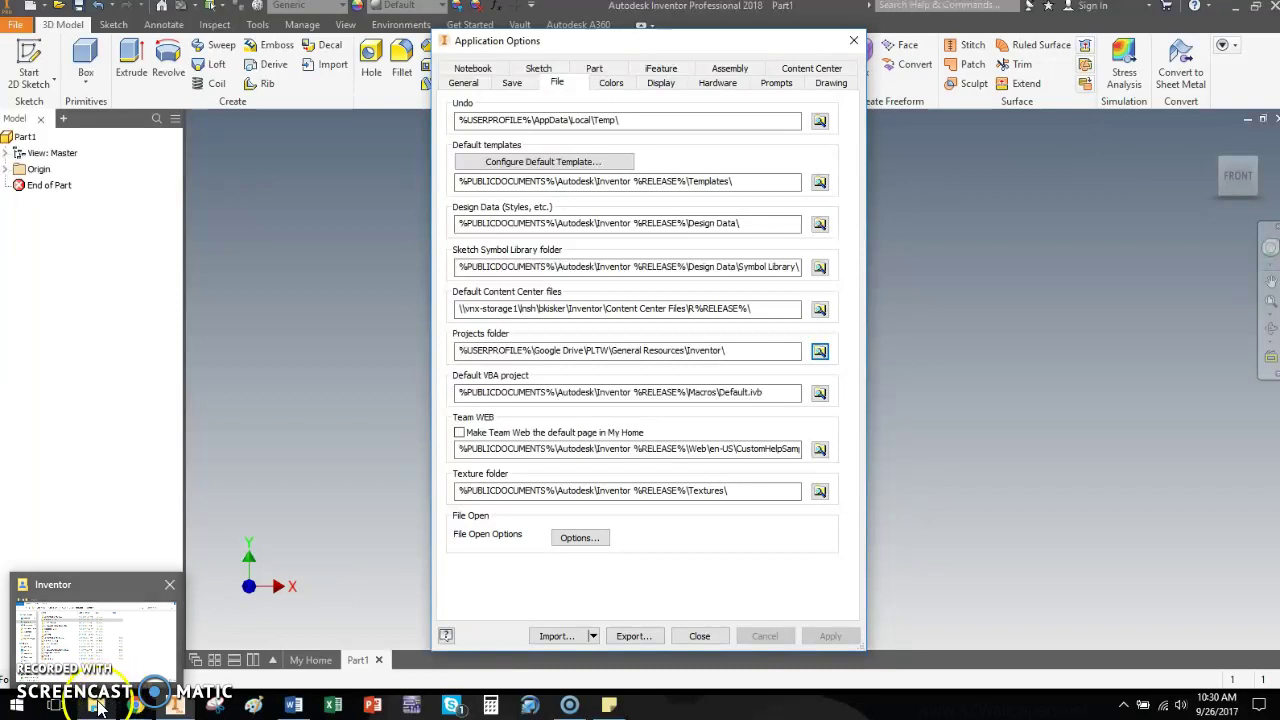
click(98, 705)
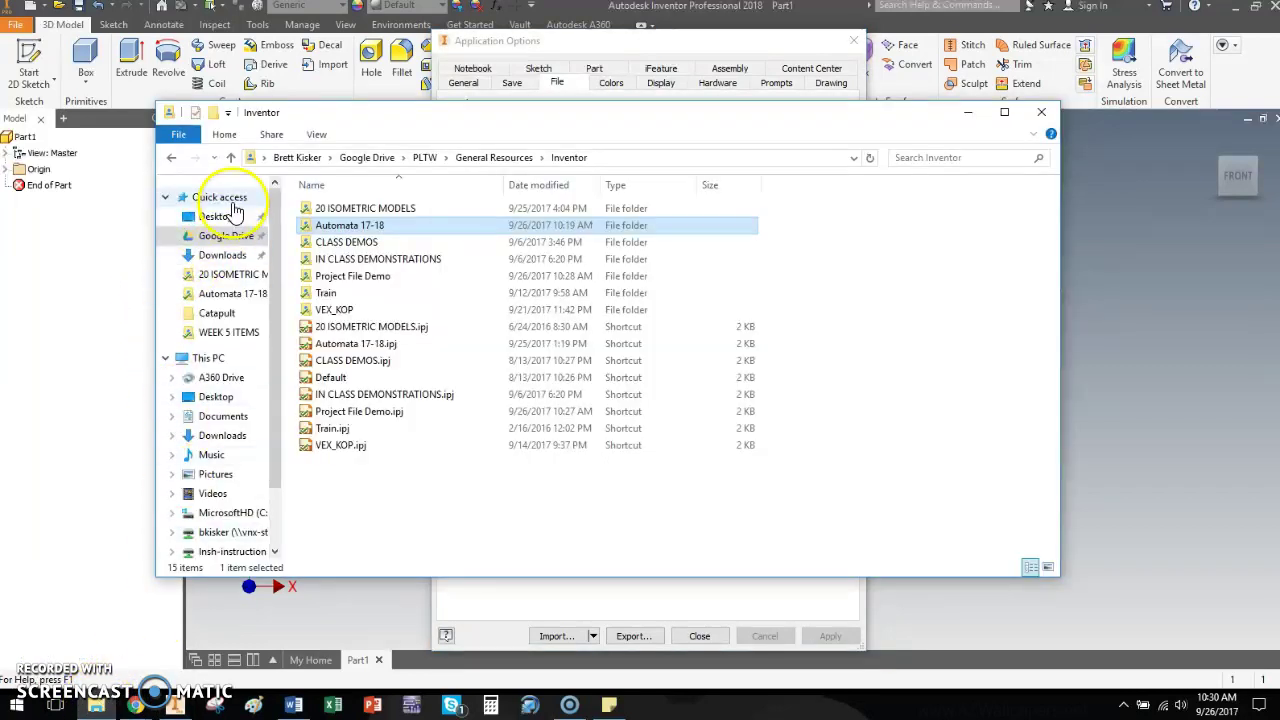
click(222, 222)
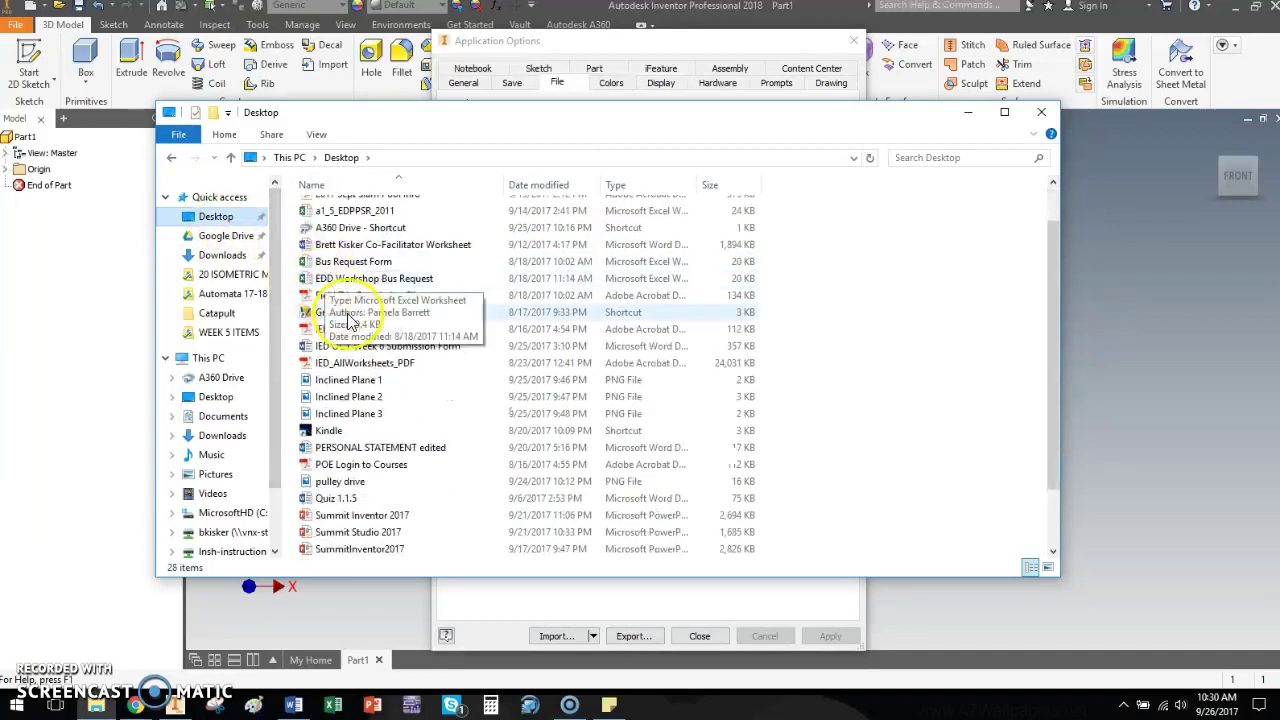
scroll(330, 300, up, 1)
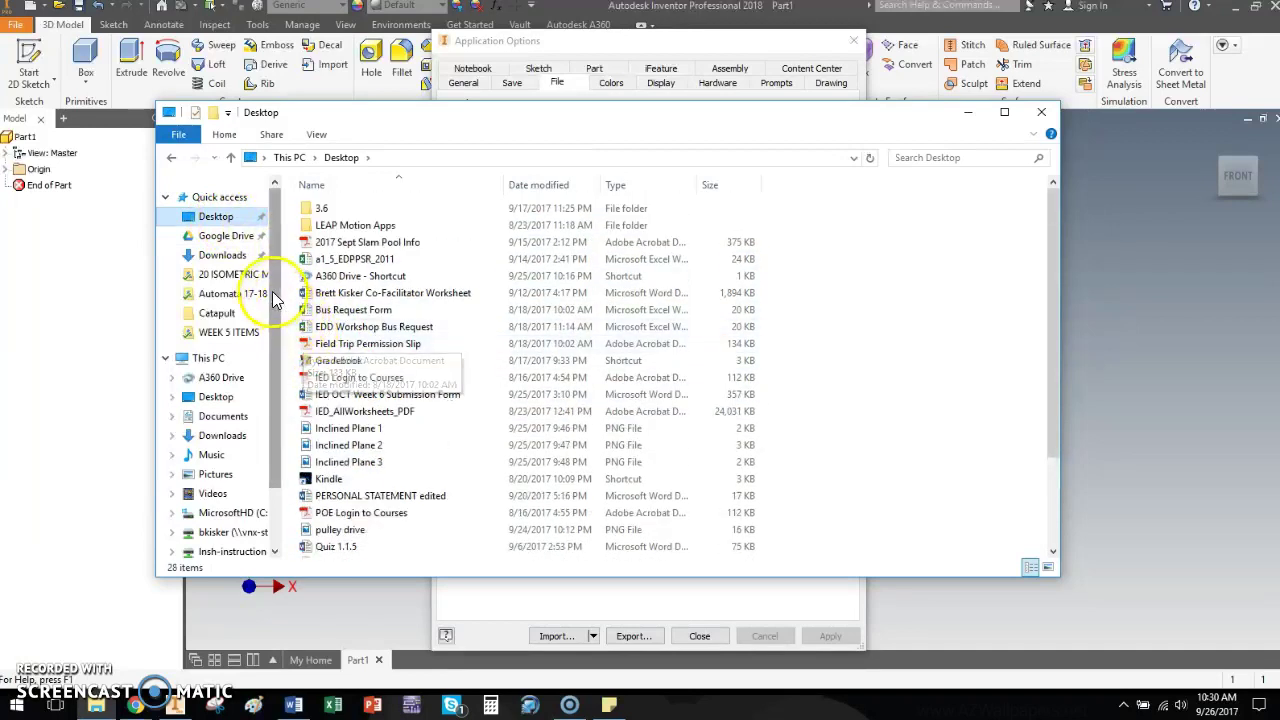
click(226, 238)
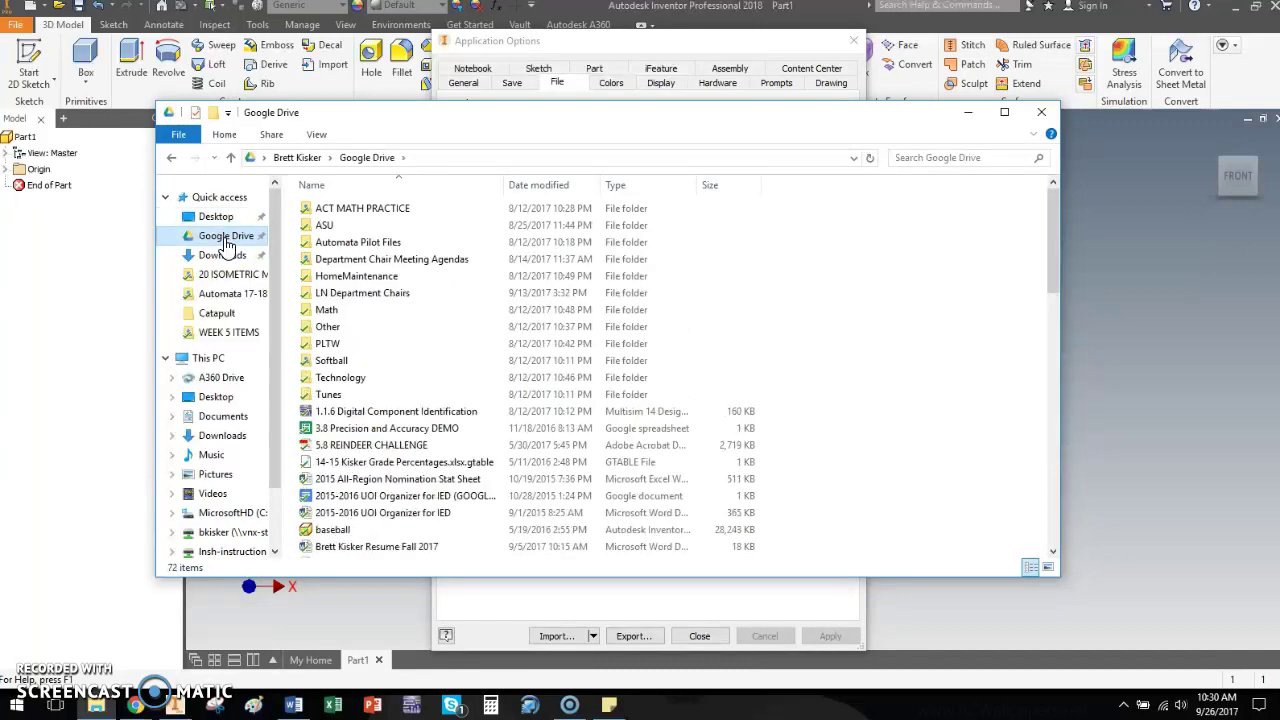
double_click(326, 343)
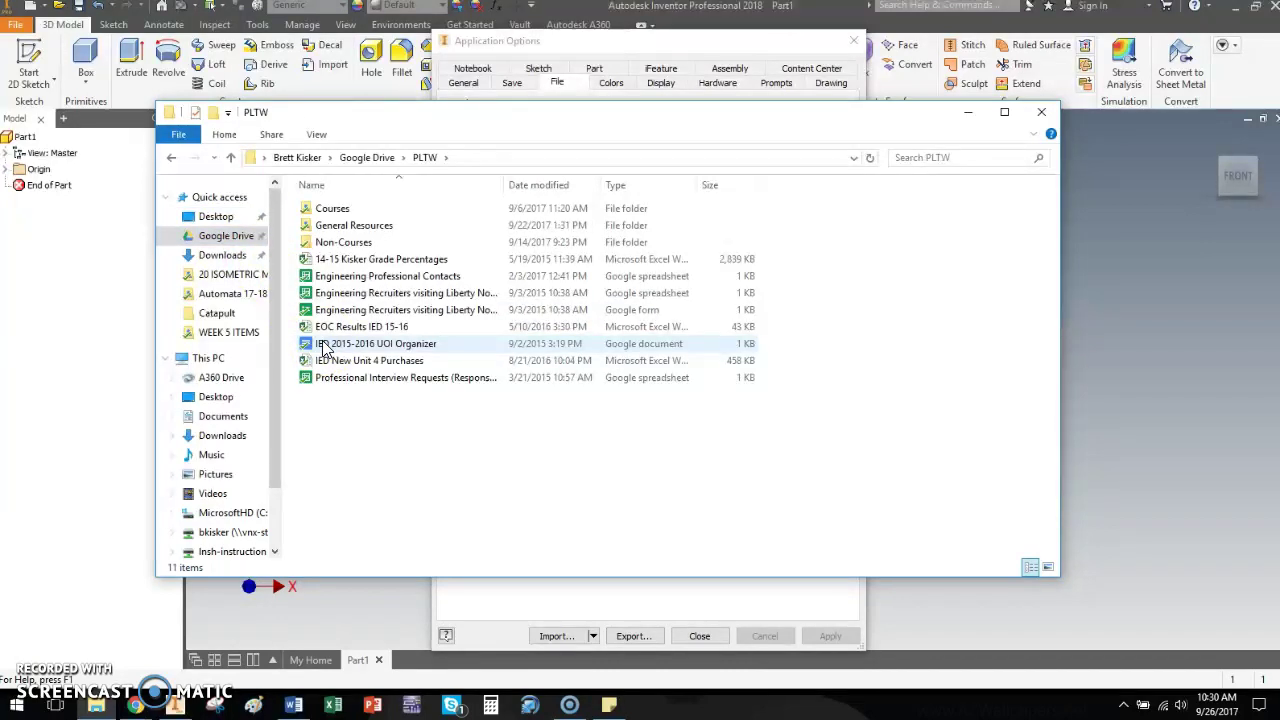
double_click(338, 230)
click(333, 260)
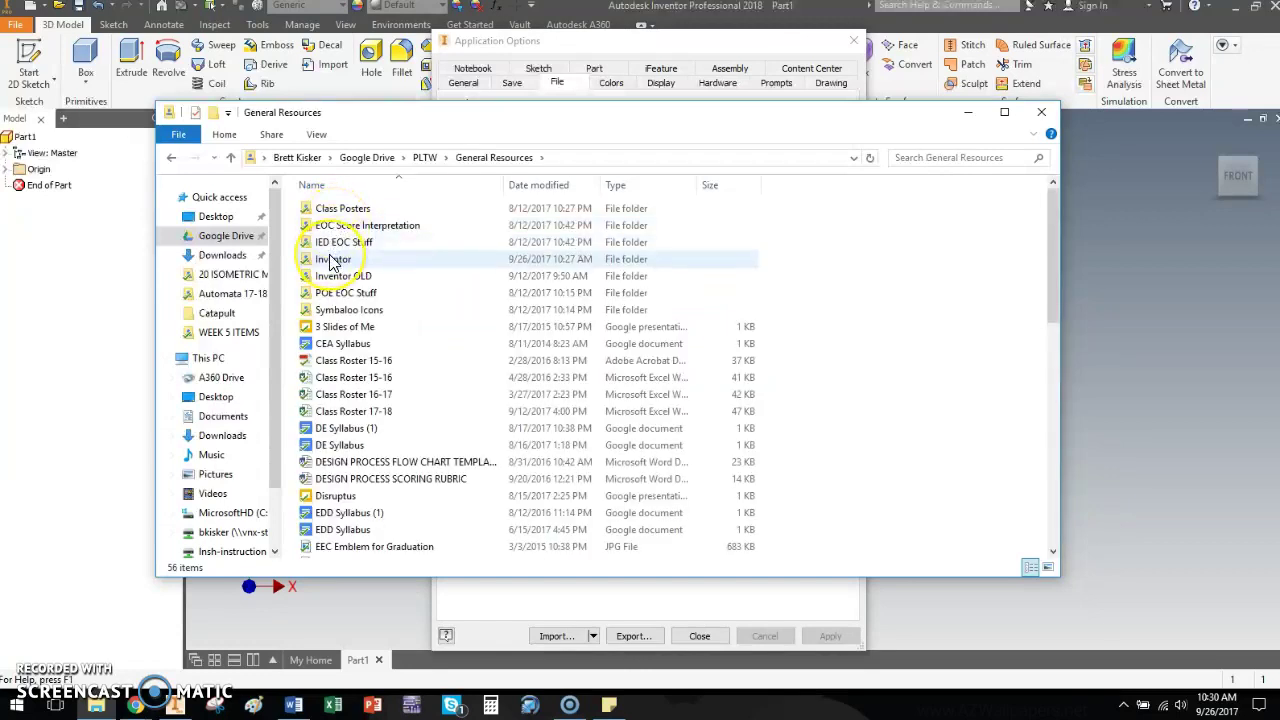
double_click(333, 260)
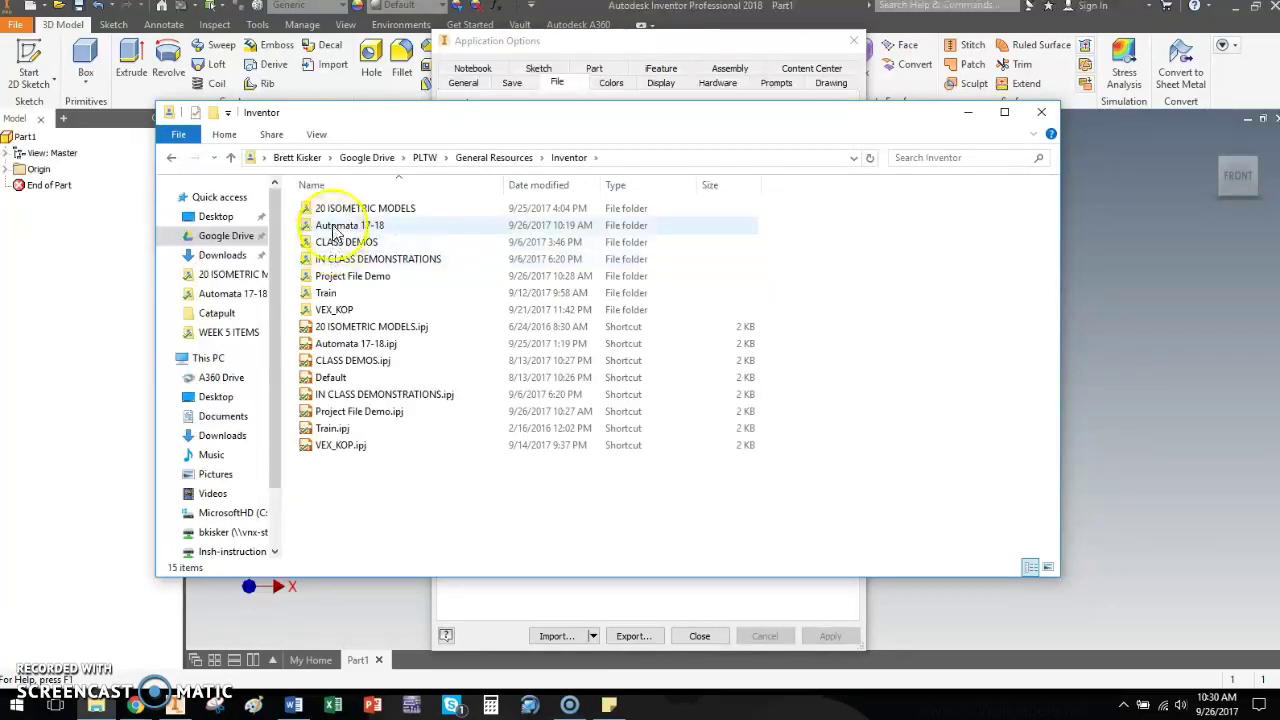
Step: Copy PART 18 from the 20 ISOMETRIC MODELS folder and paste it into the Automata 17-18 folder
click(340, 210)
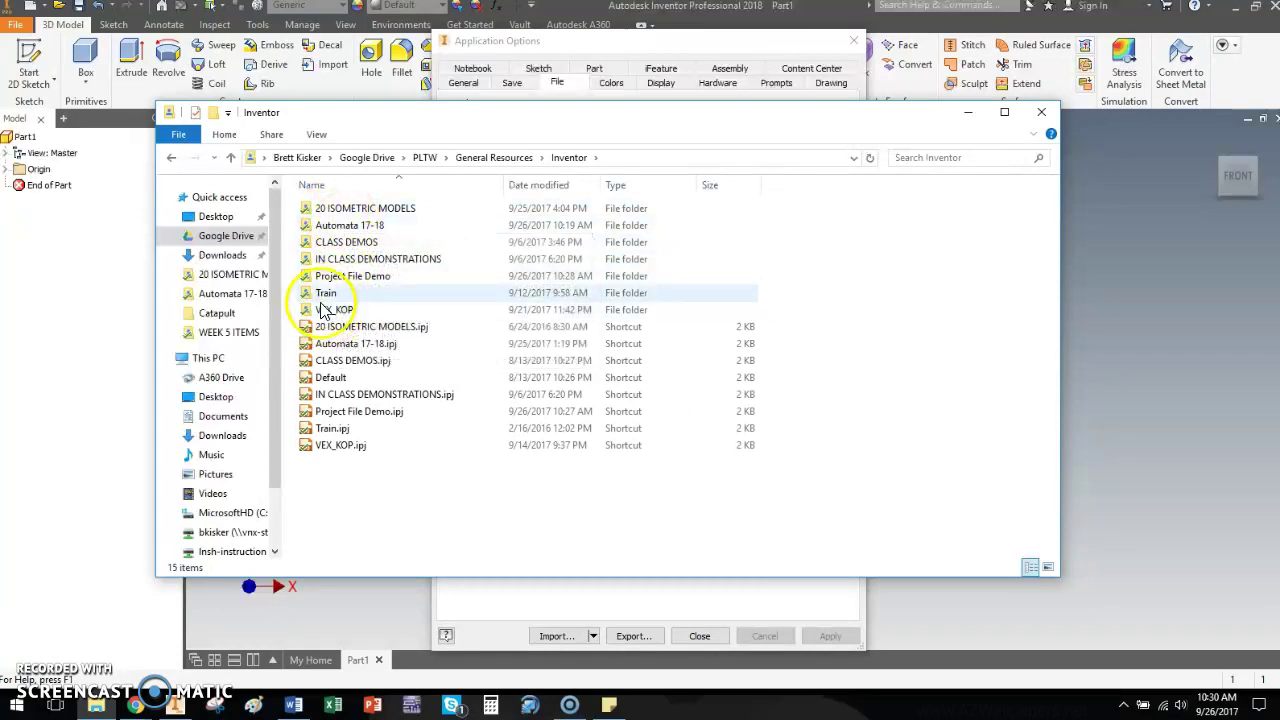
click(316, 262)
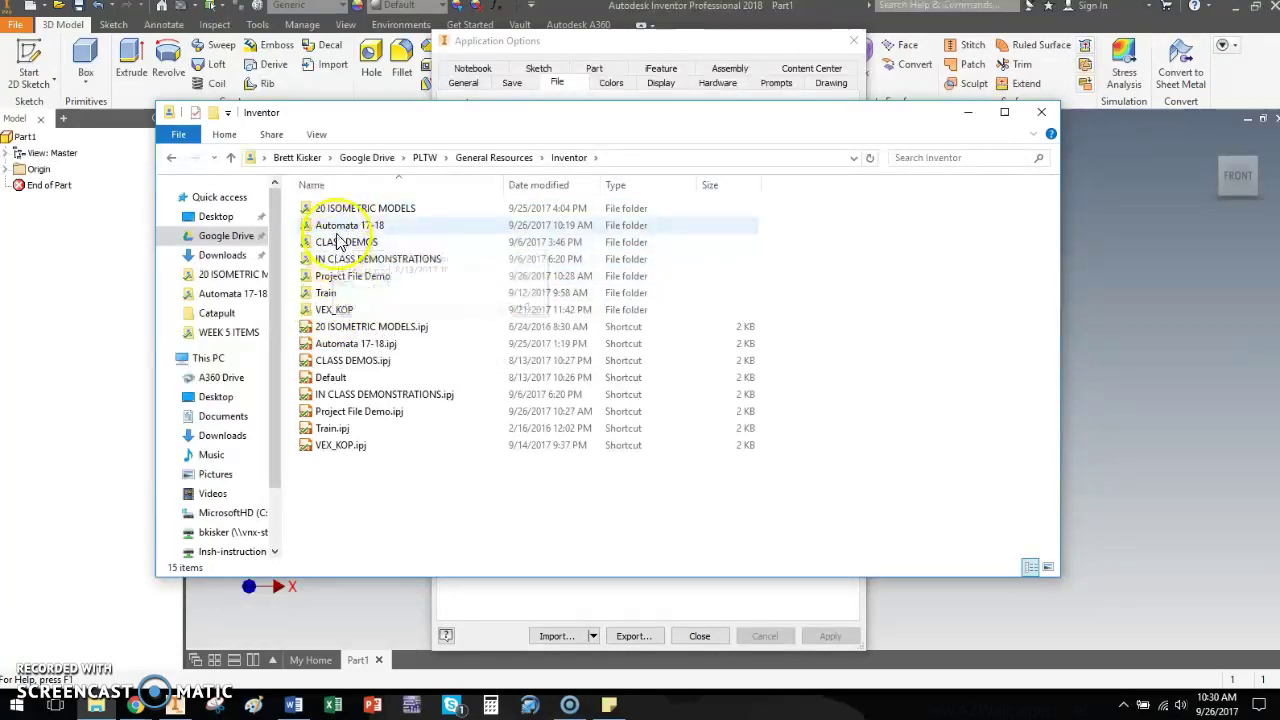
click(339, 210)
double_click(339, 212)
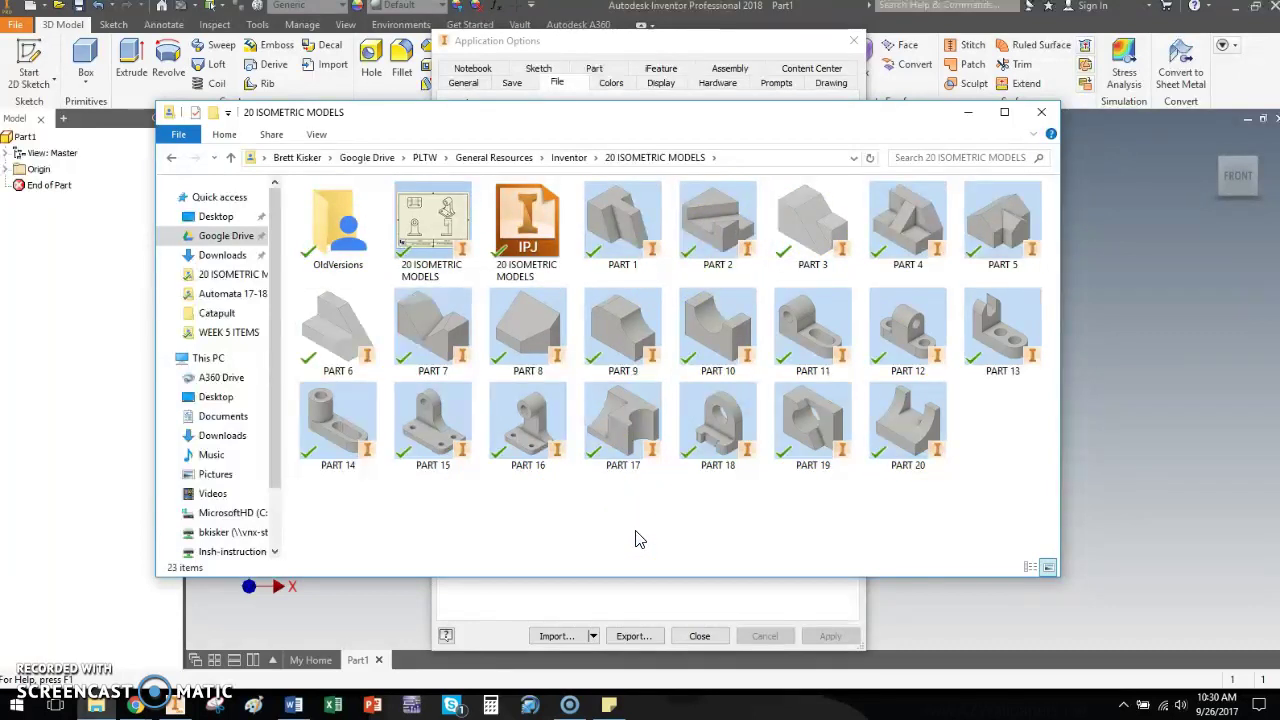
click(686, 455)
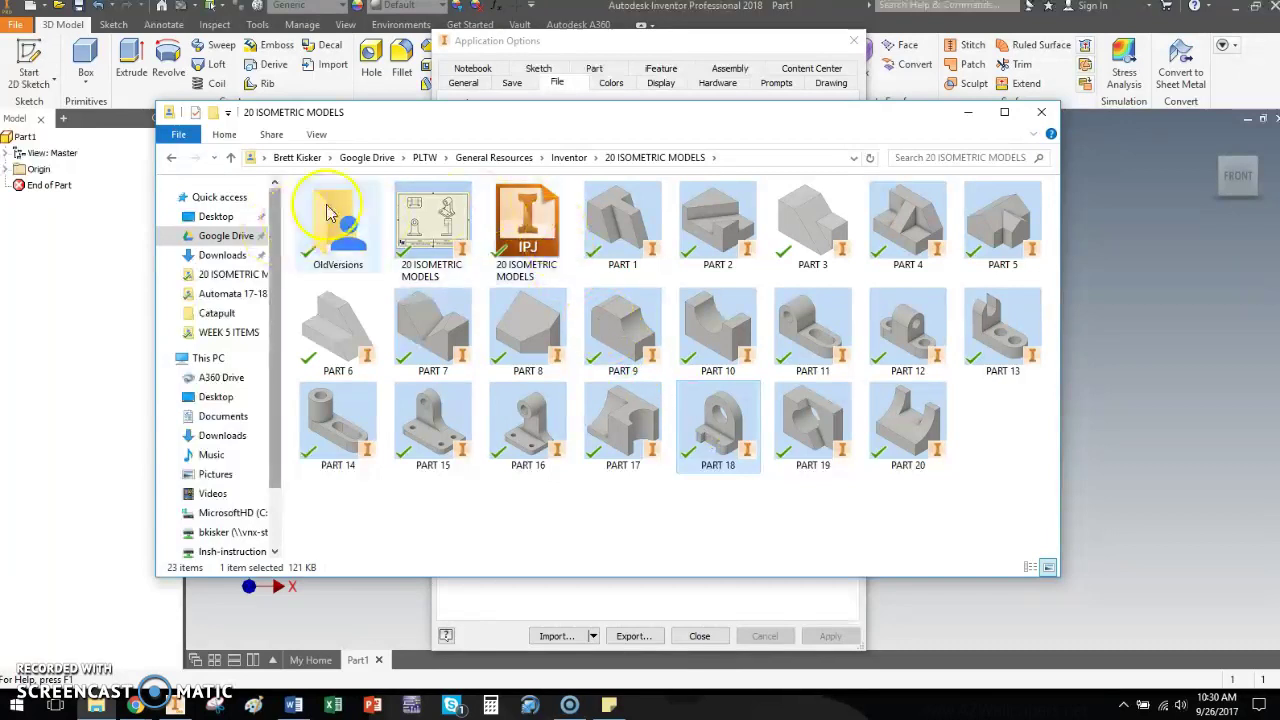
click(571, 160)
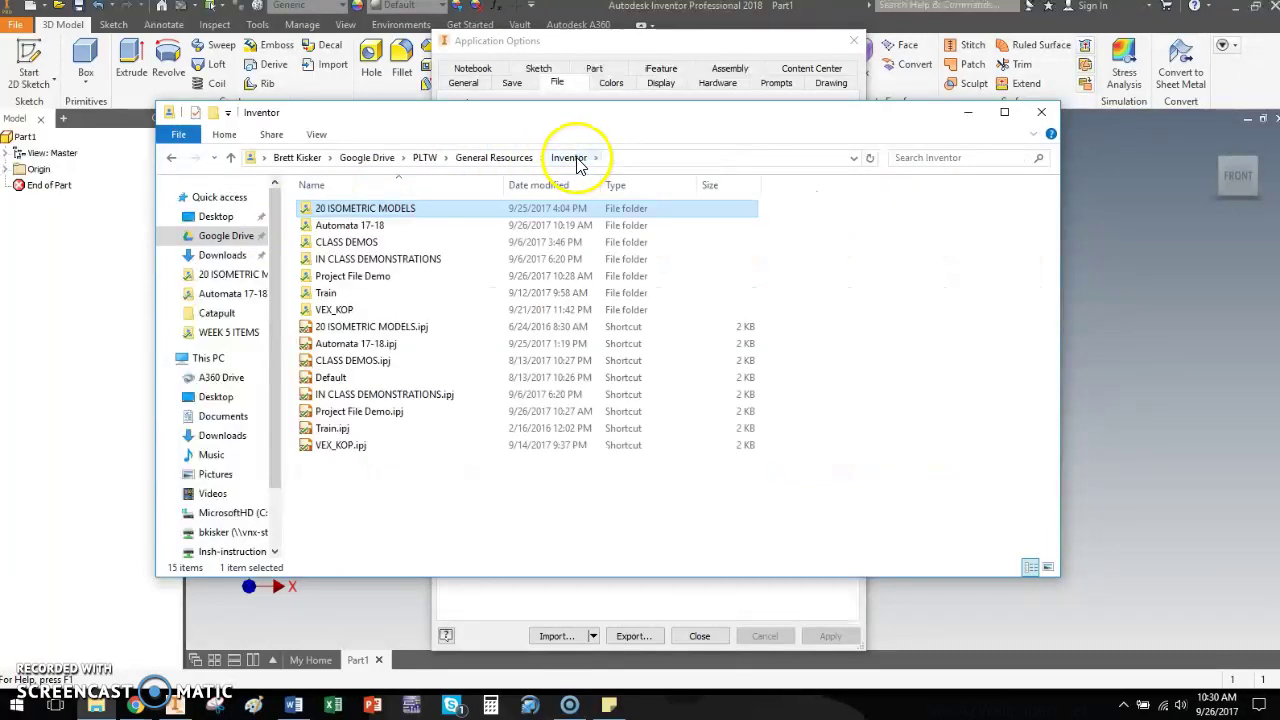
double_click(368, 226)
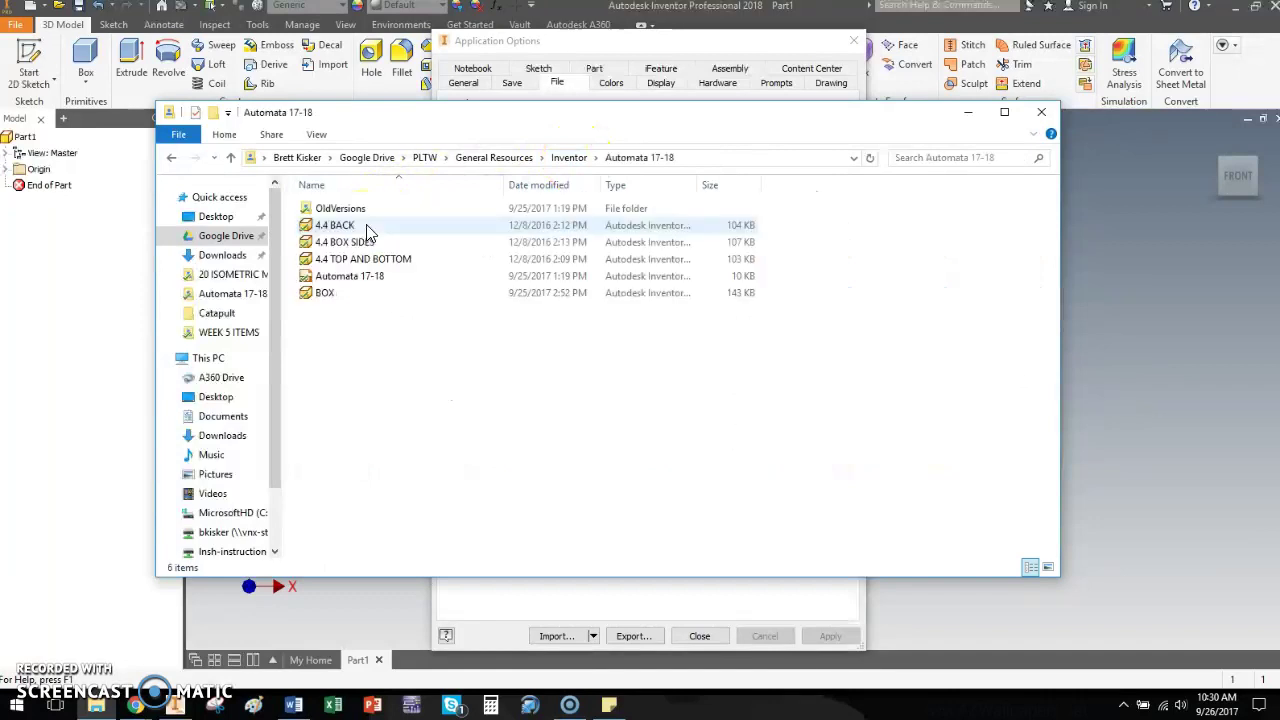
key(ctrl+v)
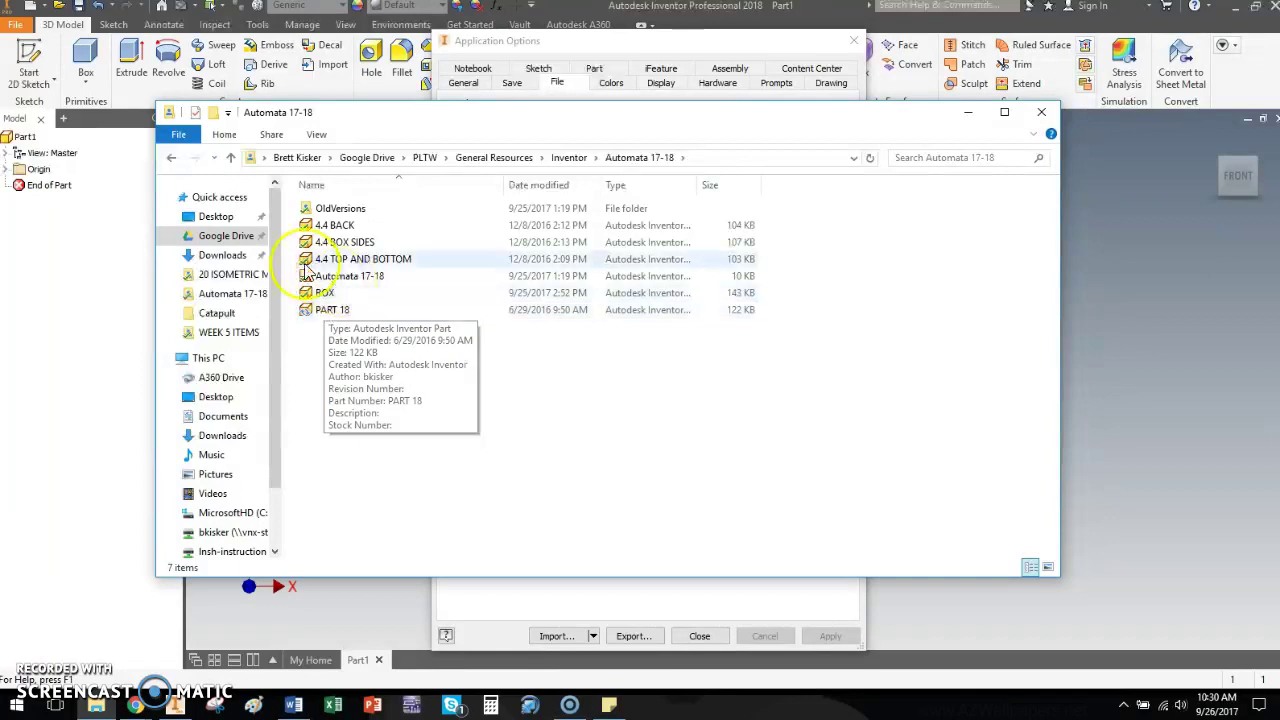
Step: Rename the PART 18 copy in the Automata 17-18 folder as Widget 4
drag(369, 124, 447, 76)
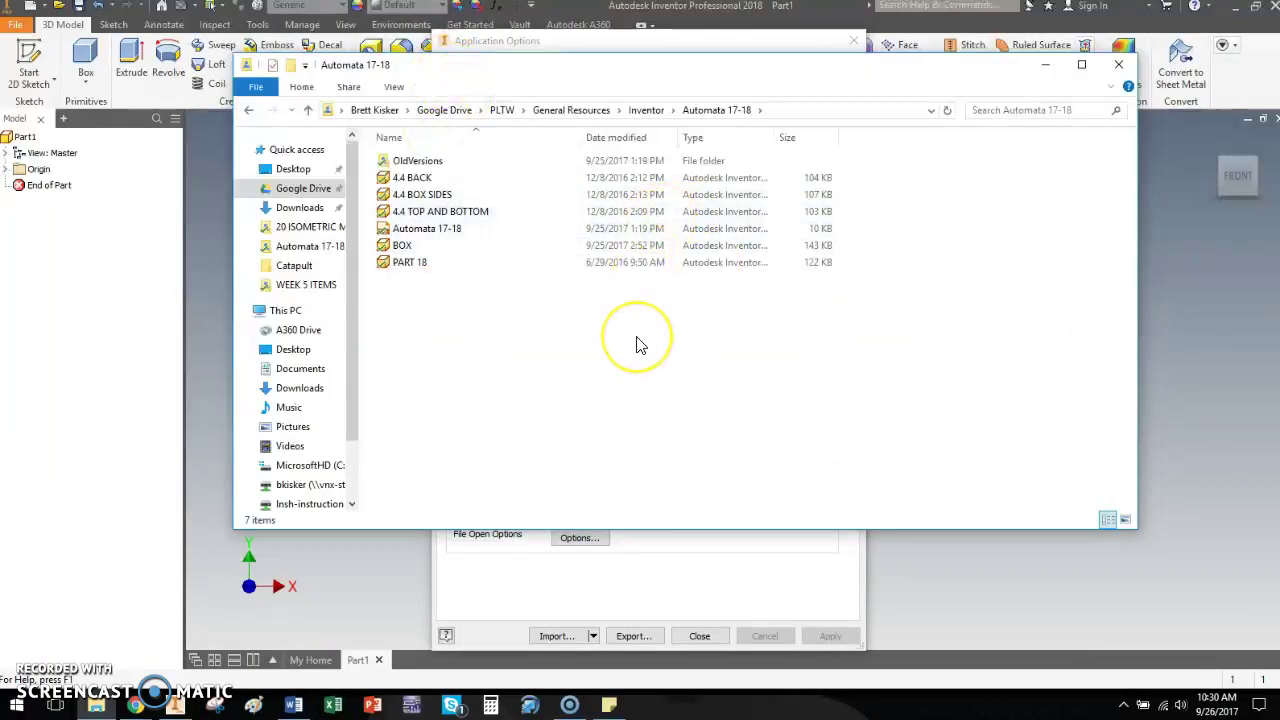
click(421, 264)
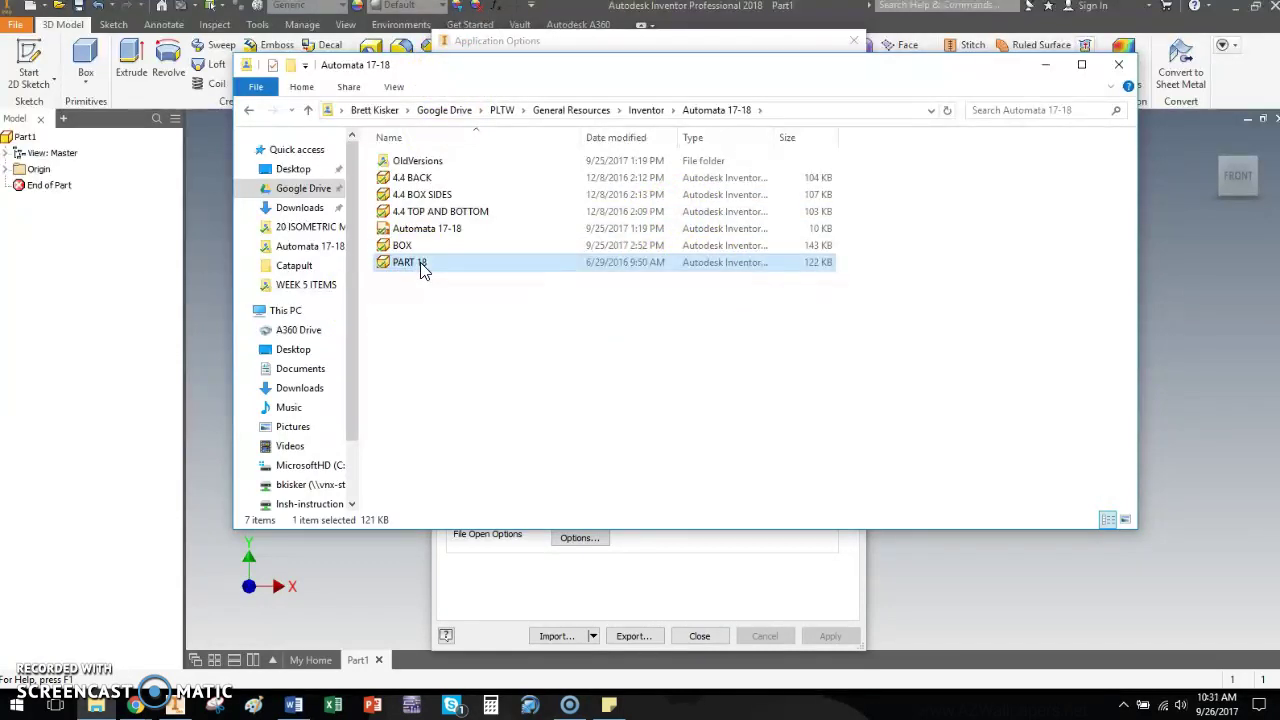
click(421, 263)
text(Widget 4)
click(431, 318)
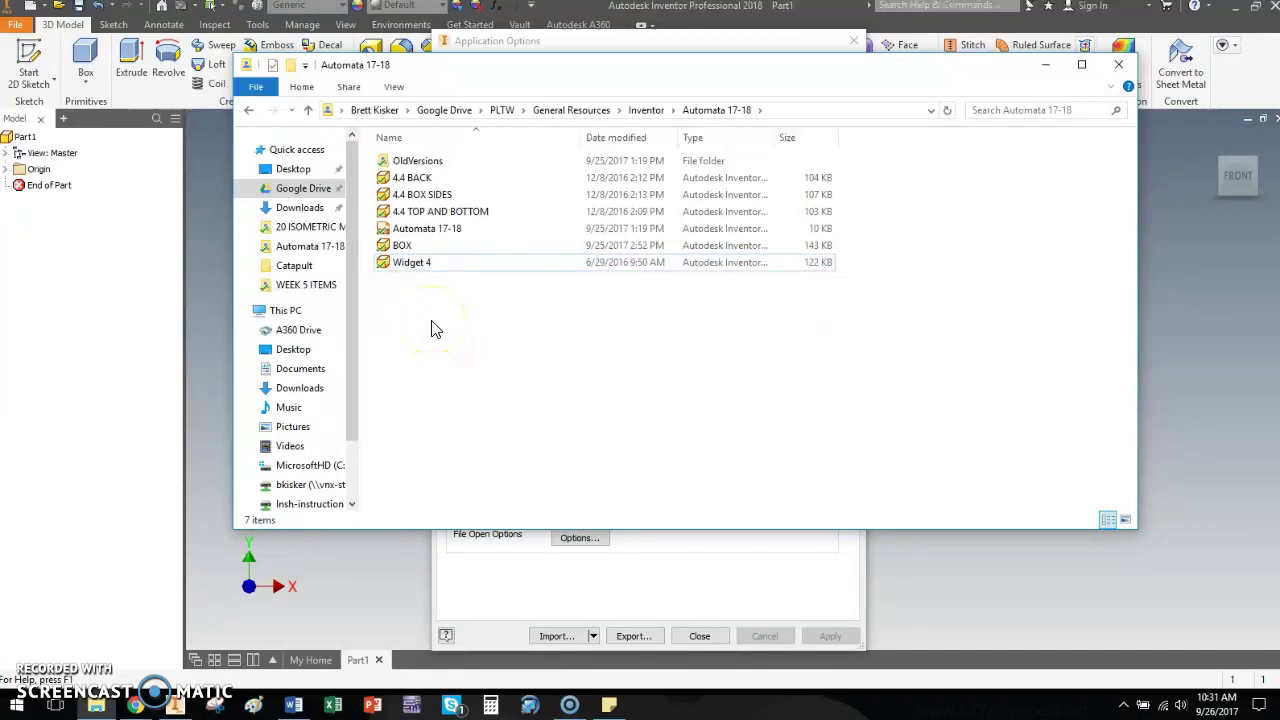
click(408, 264)
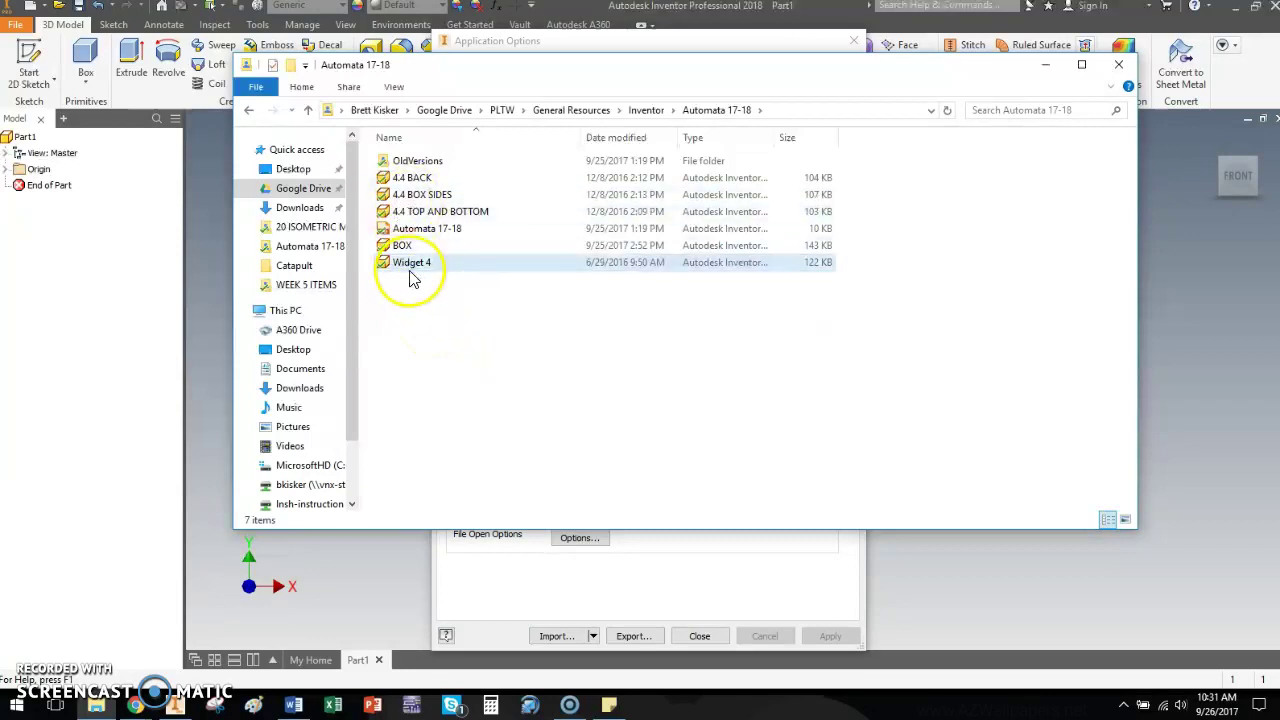